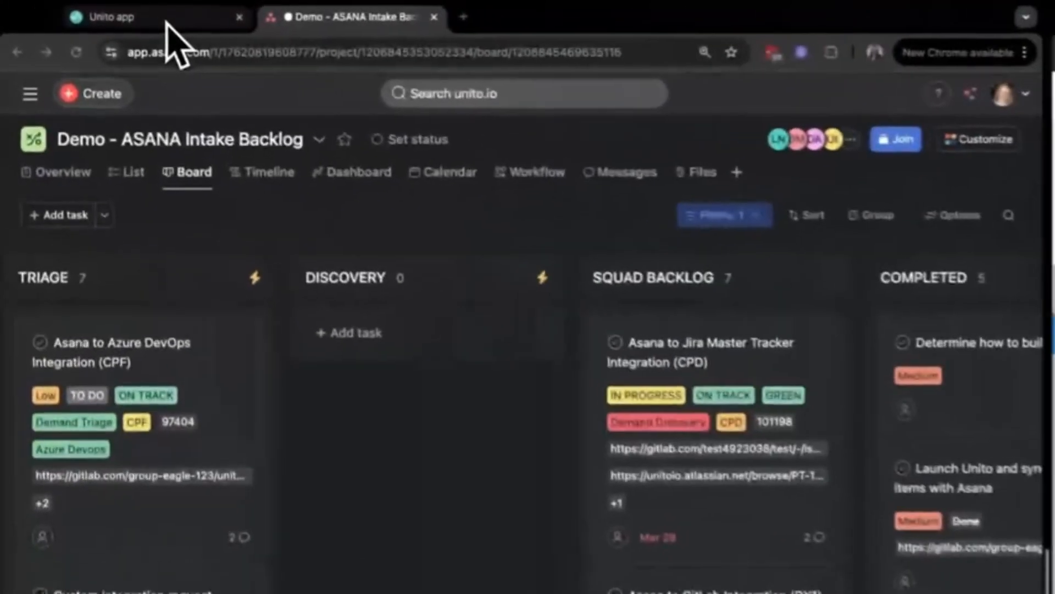
Step: Open the Enable Location-Based Content Personalization task in the Discovery section and set its Work item type to Epic
{"action": "left_click", "coordinate": [166, 23]}
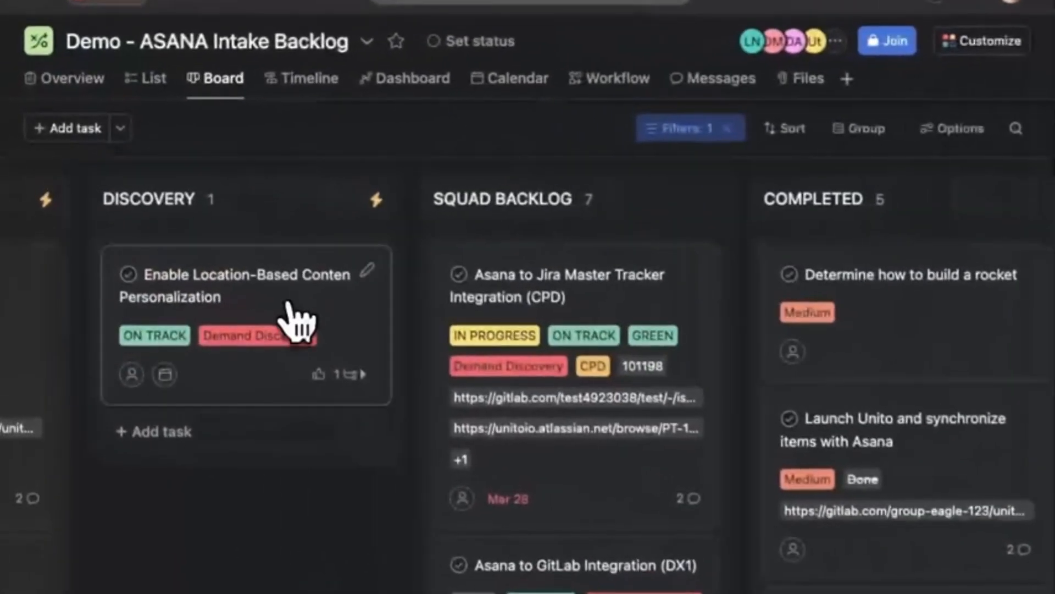
{"action": "left_click", "coordinate": [297, 322]}
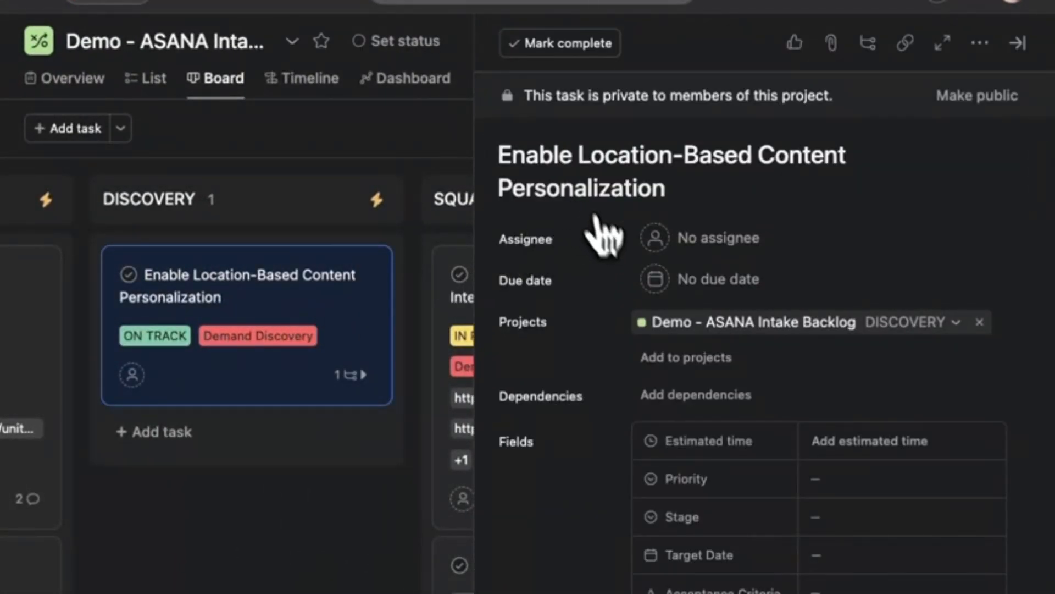
{"action": "scroll", "coordinate": [599, 248], "scroll_direction": "down", "scroll_amount": 5}
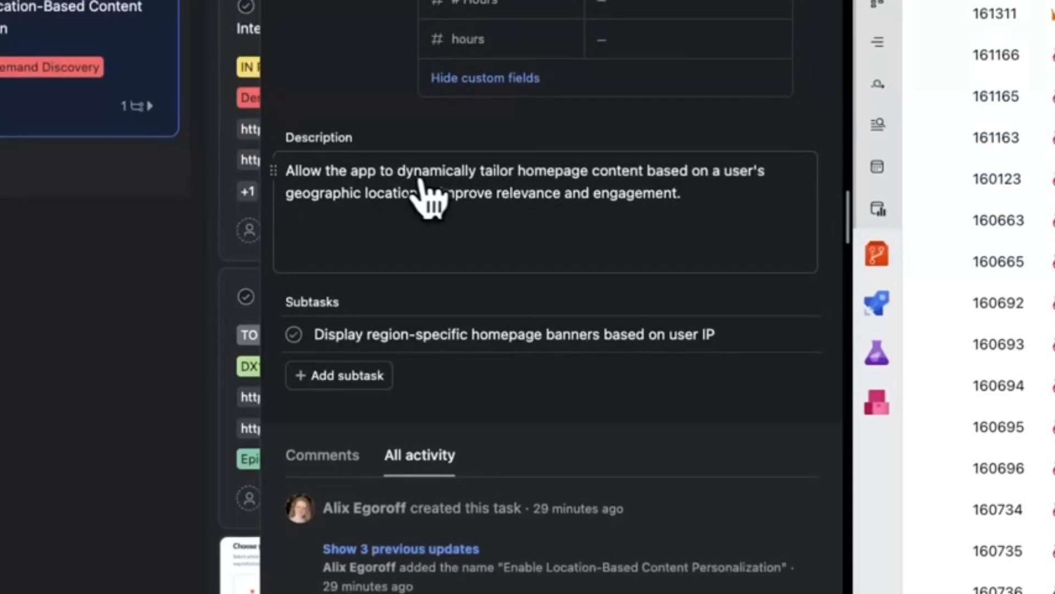
{"action": "scroll", "coordinate": [429, 198], "scroll_direction": "up", "scroll_amount": 10}
{"action": "left_click", "coordinate": [657, 115]}
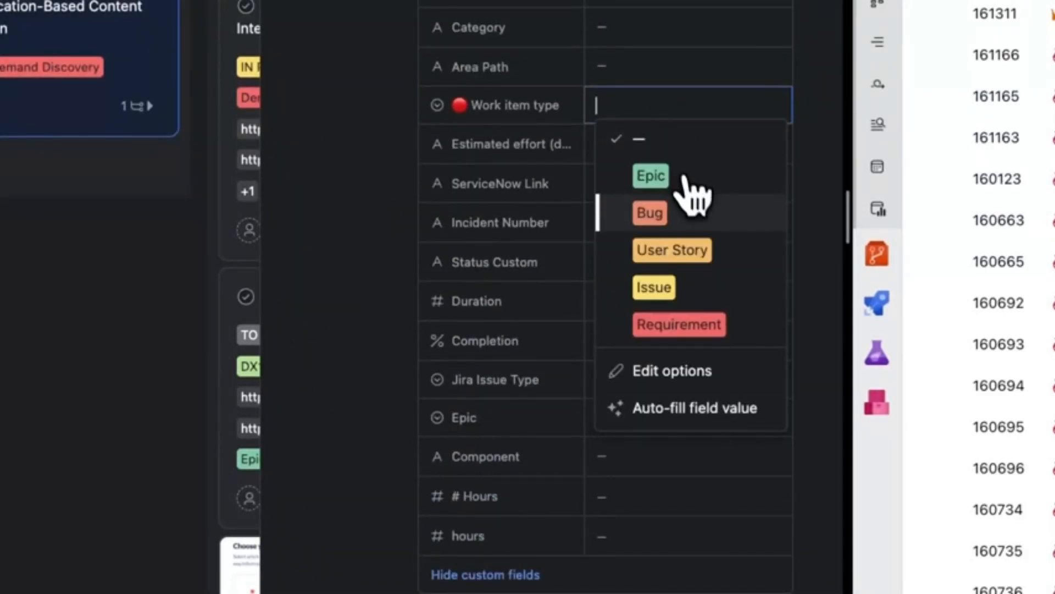
{"action": "left_click", "coordinate": [685, 175]}
{"action": "scroll", "coordinate": [659, 181], "scroll_direction": "up", "scroll_amount": 5}
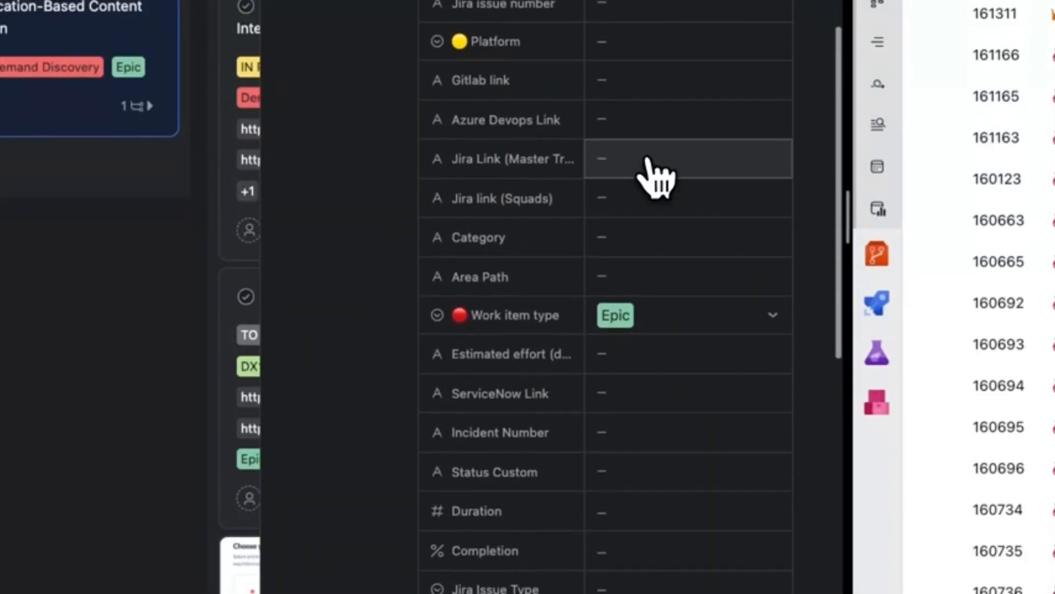
Step: Post the comment "Check this out!" on the Enable Location-Based Content Personalization task
{"action": "scroll", "coordinate": [654, 176], "scroll_direction": "down", "scroll_amount": 10}
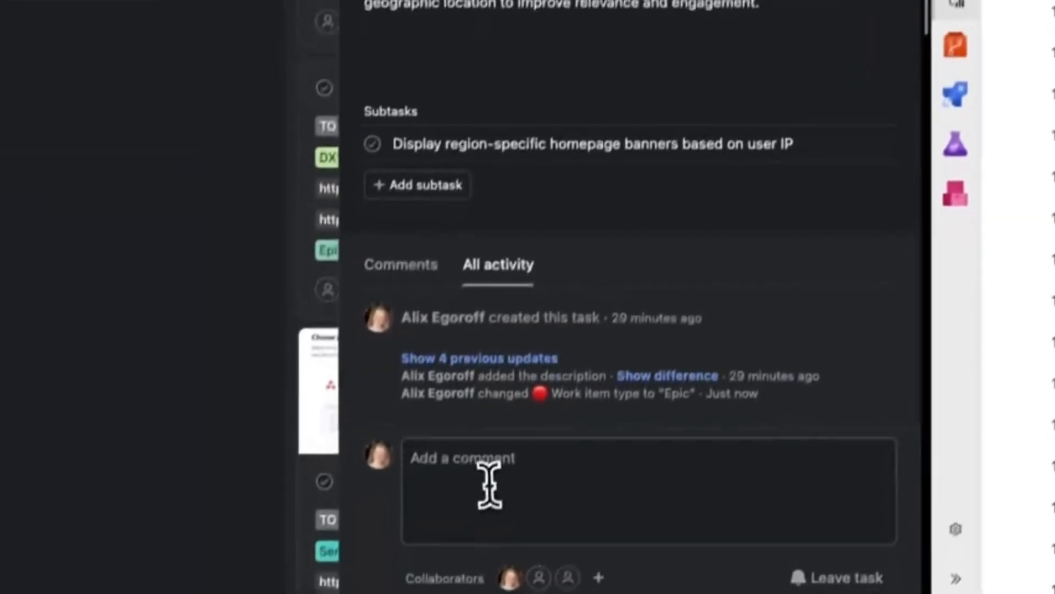
{"action": "left_click", "coordinate": [489, 484]}
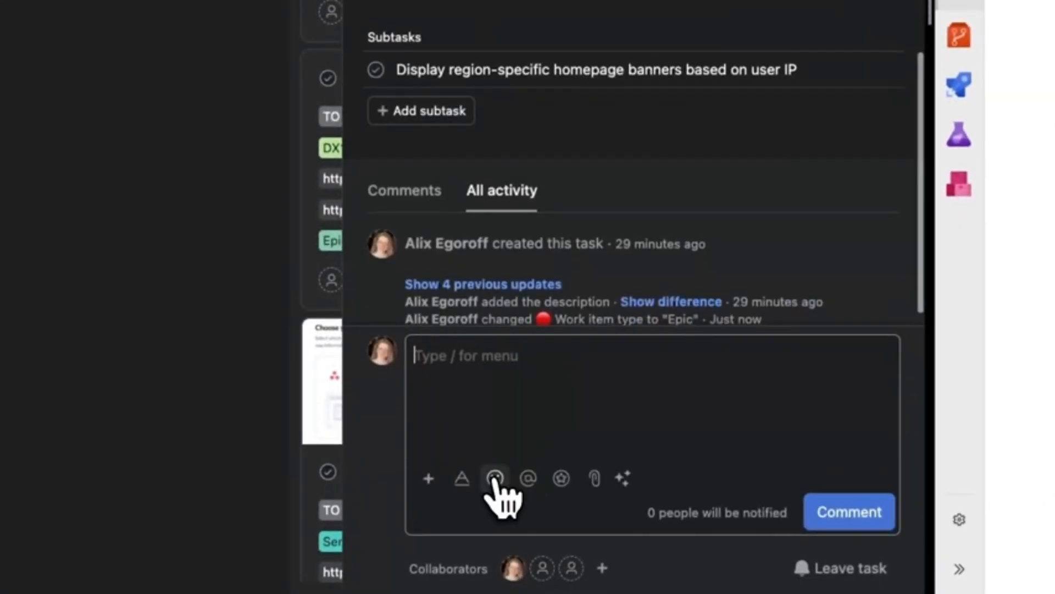
{"action": "type", "text": "Check this out!"}
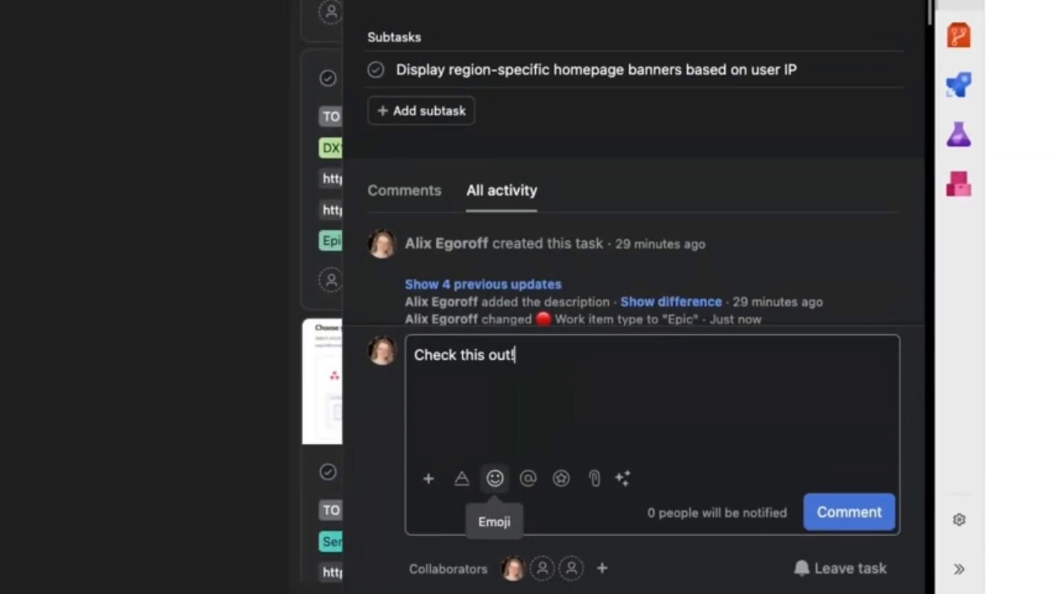
{"action": "key", "text": "super+Return"}
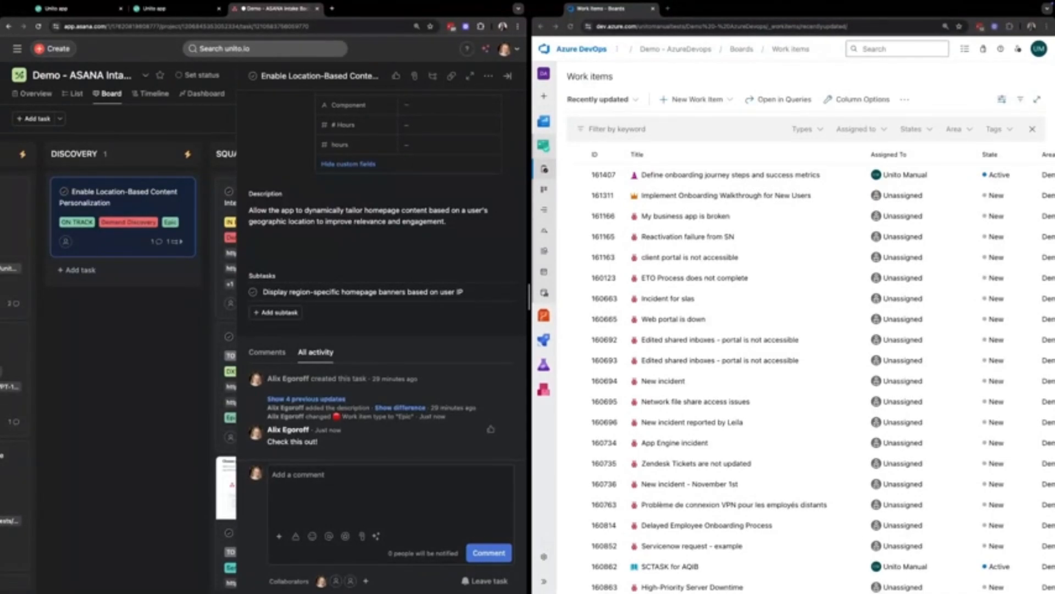
Step: Attach the "Great Deals in the UK!" banner screenshot to the Enable Location-Based Content Personalization task
{"action": "left_click_drag", "start_coordinate": [951, 195], "coordinate": [367, 420]}
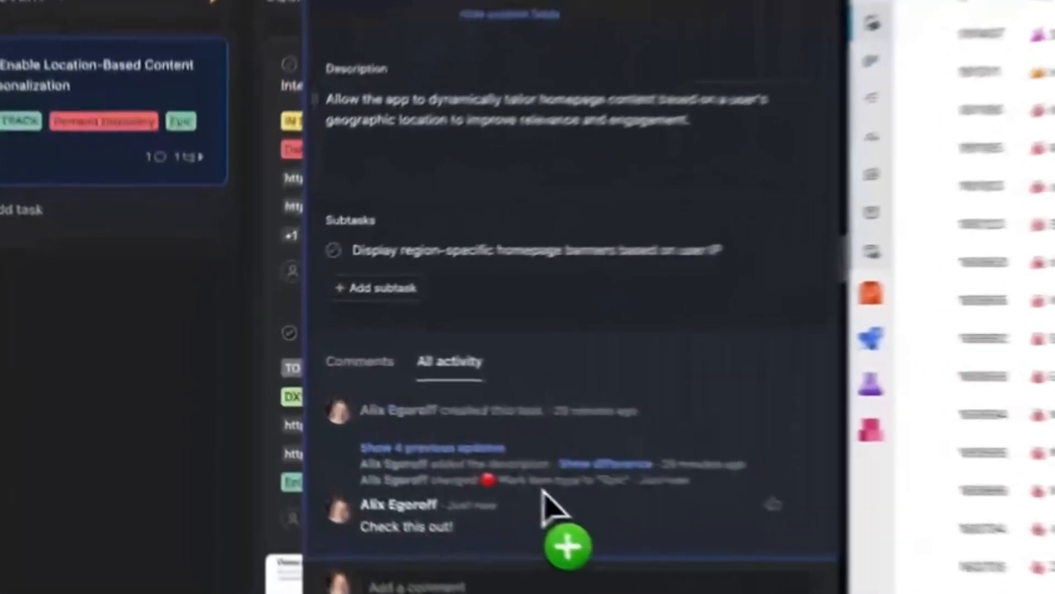
{"action": "scroll", "coordinate": [335, 204], "scroll_direction": "up", "scroll_amount": 2}
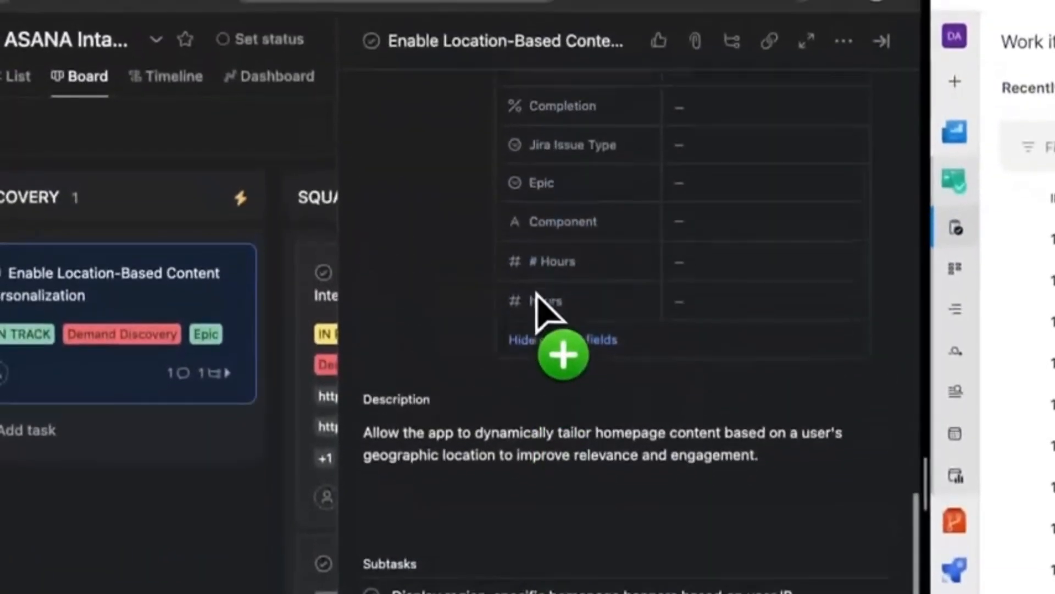
{"action": "scroll", "coordinate": [537, 295], "scroll_direction": "down", "scroll_amount": 2}
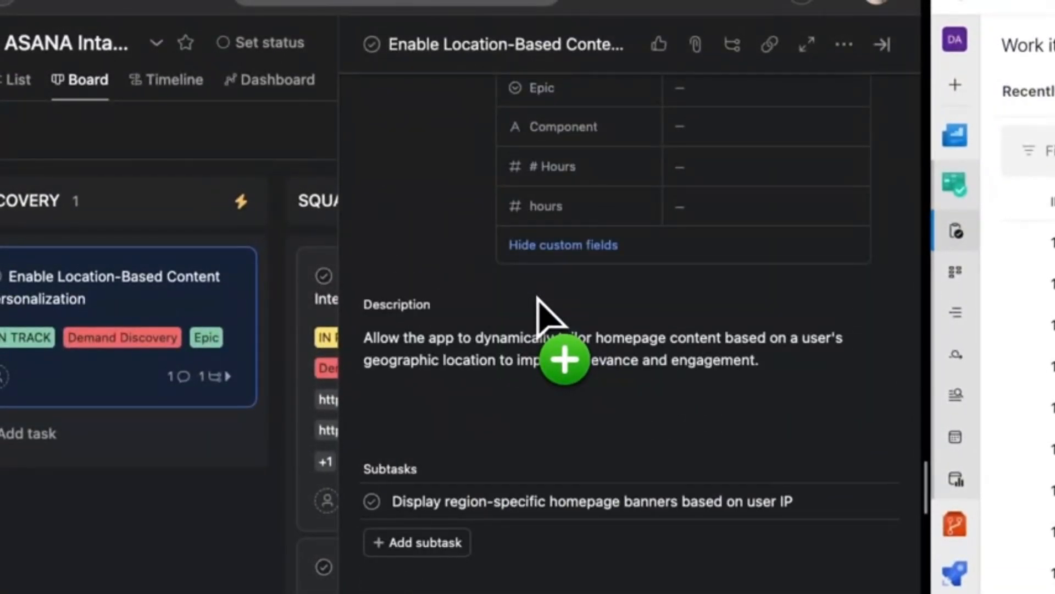
{"action": "scroll", "coordinate": [537, 296], "scroll_direction": "down", "scroll_amount": 6}
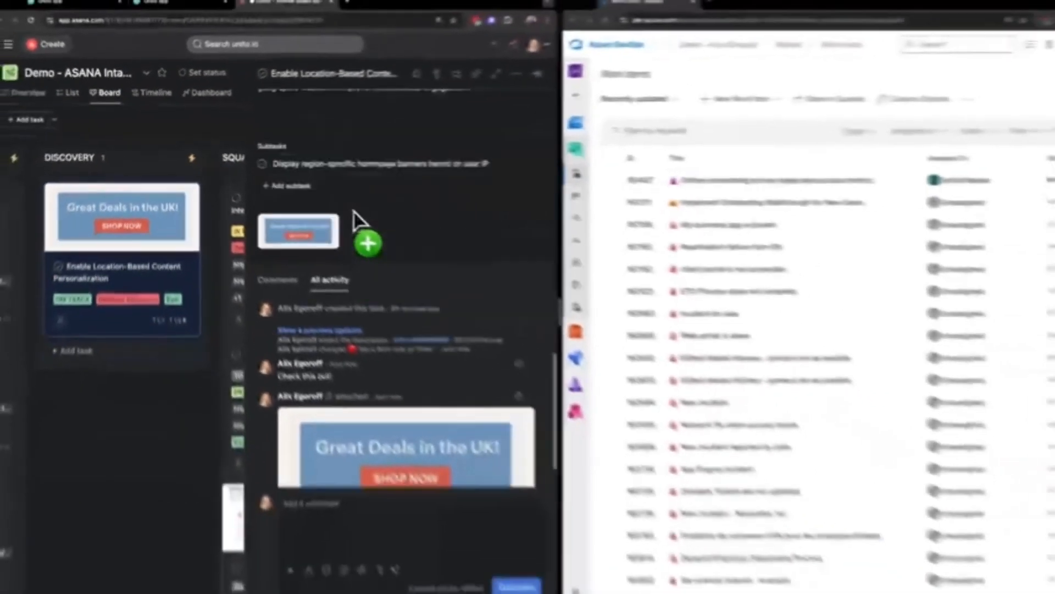
{"action": "scroll", "coordinate": [354, 211], "scroll_direction": "up", "scroll_amount": 3}
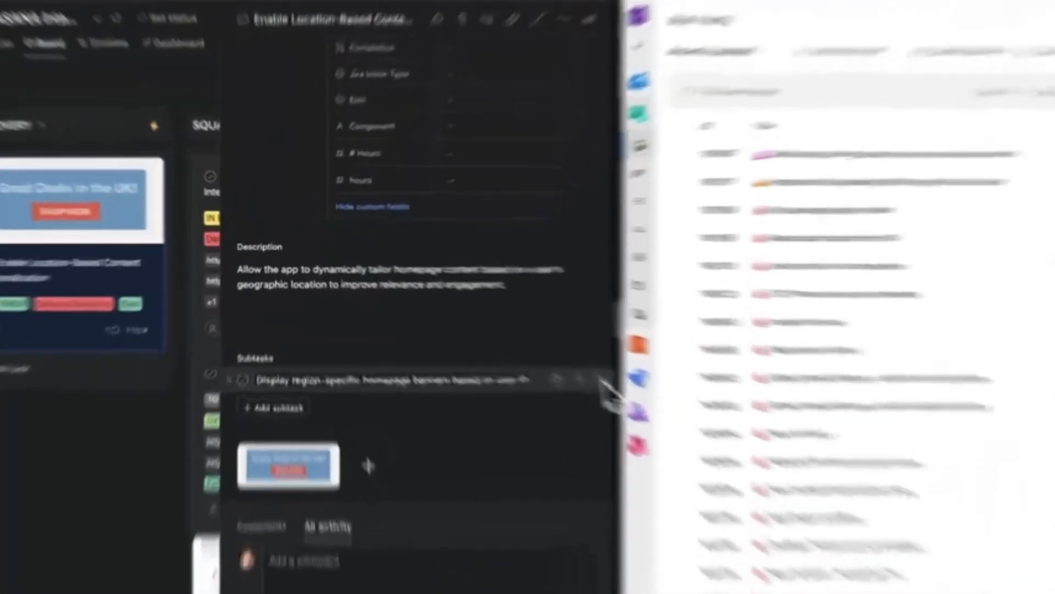
Step: Open the subtask about region-specific homepage banners, show its inherited fields, and set its Work item type to User Story
{"action": "left_click", "coordinate": [547, 360]}
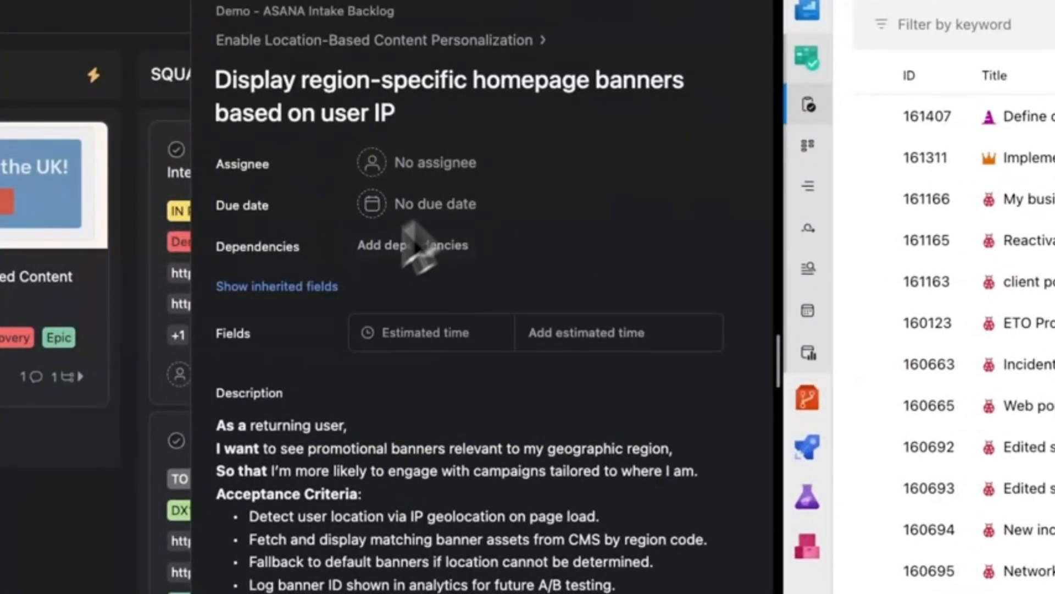
{"action": "left_click", "coordinate": [299, 288]}
{"action": "scroll", "coordinate": [377, 294], "scroll_direction": "down", "scroll_amount": 5}
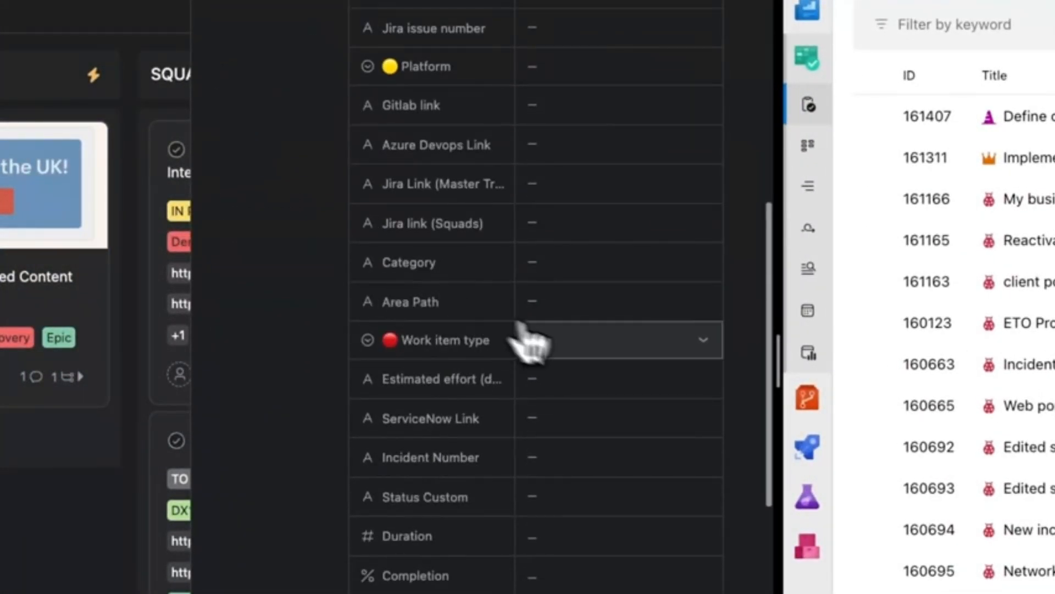
{"action": "left_click", "coordinate": [571, 344]}
{"action": "left_click", "coordinate": [626, 492]}
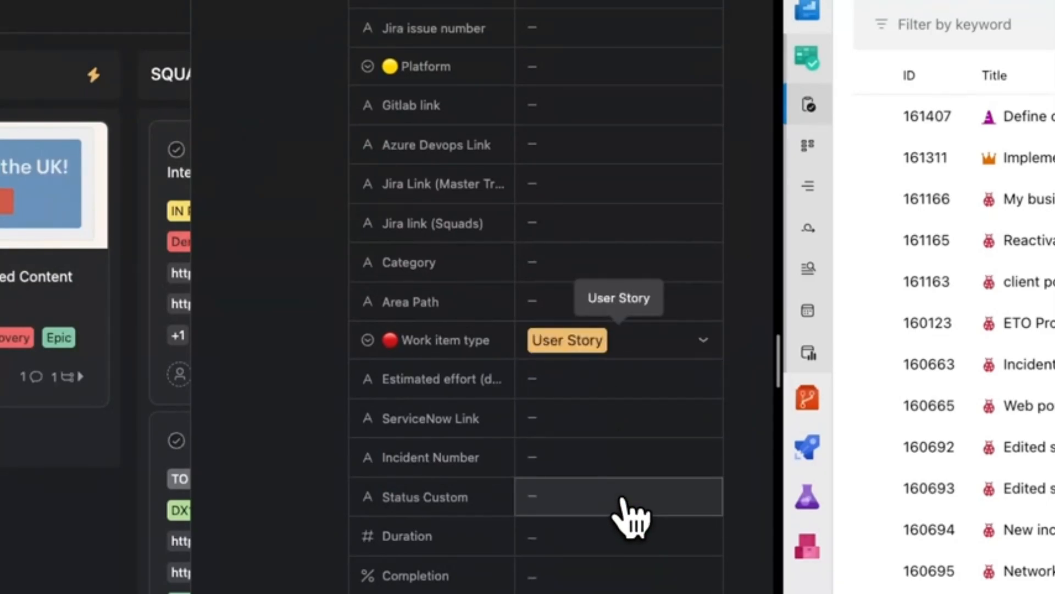
{"action": "scroll", "coordinate": [330, 389], "scroll_direction": "down", "scroll_amount": 10}
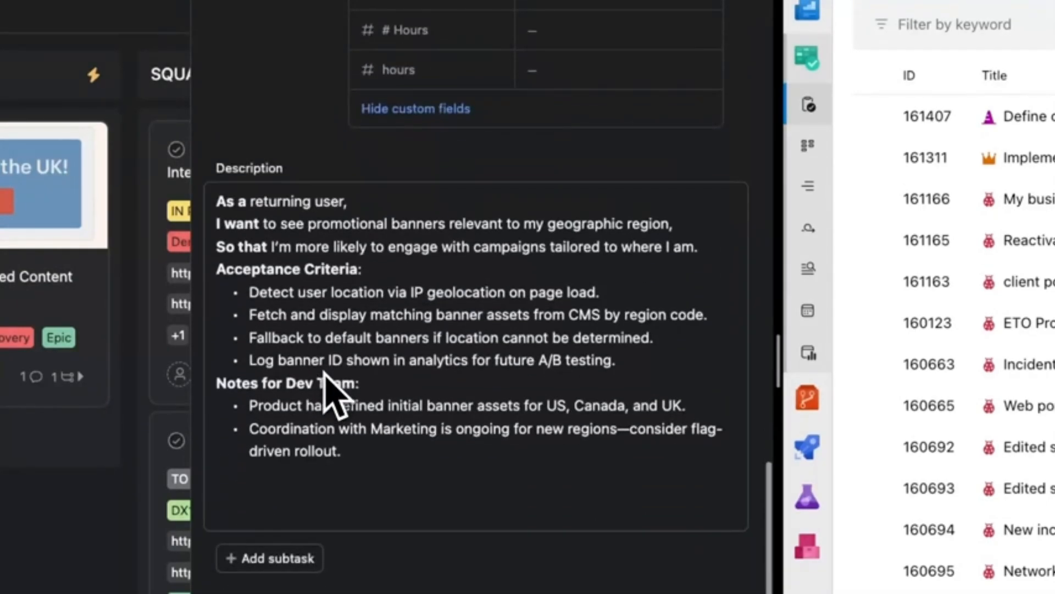
Step: Set the Platform field of the region-specific banners subtask to Azure Devops
{"action": "scroll", "coordinate": [330, 391], "scroll_direction": "up", "scroll_amount": 10}
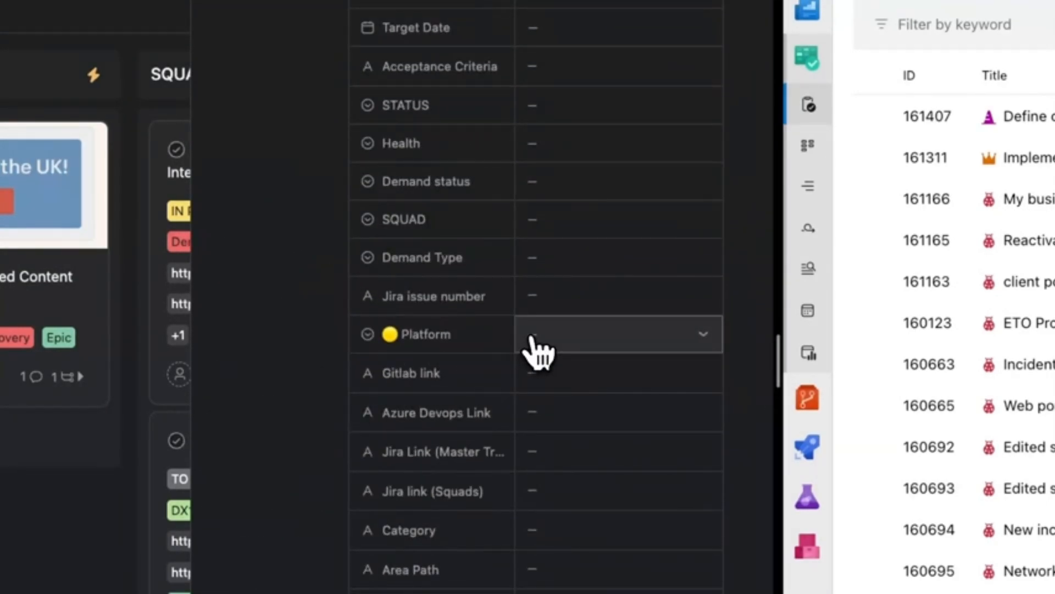
{"action": "left_click", "coordinate": [533, 335]}
{"action": "left_click", "coordinate": [671, 420]}
{"action": "scroll", "coordinate": [601, 424], "scroll_direction": "up", "scroll_amount": 5}
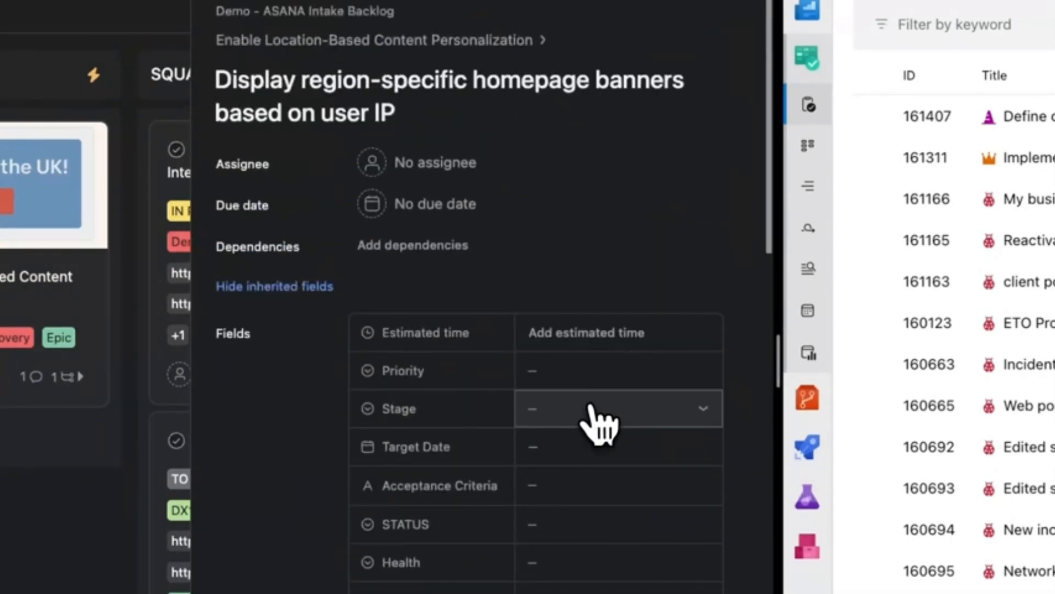
Step: Return to the parent task, Enable Location-Based Content Personalization, and set its Platform field to Azure Devops
{"action": "left_click", "coordinate": [465, 71]}
{"action": "scroll", "coordinate": [594, 395], "scroll_direction": "down", "scroll_amount": 5}
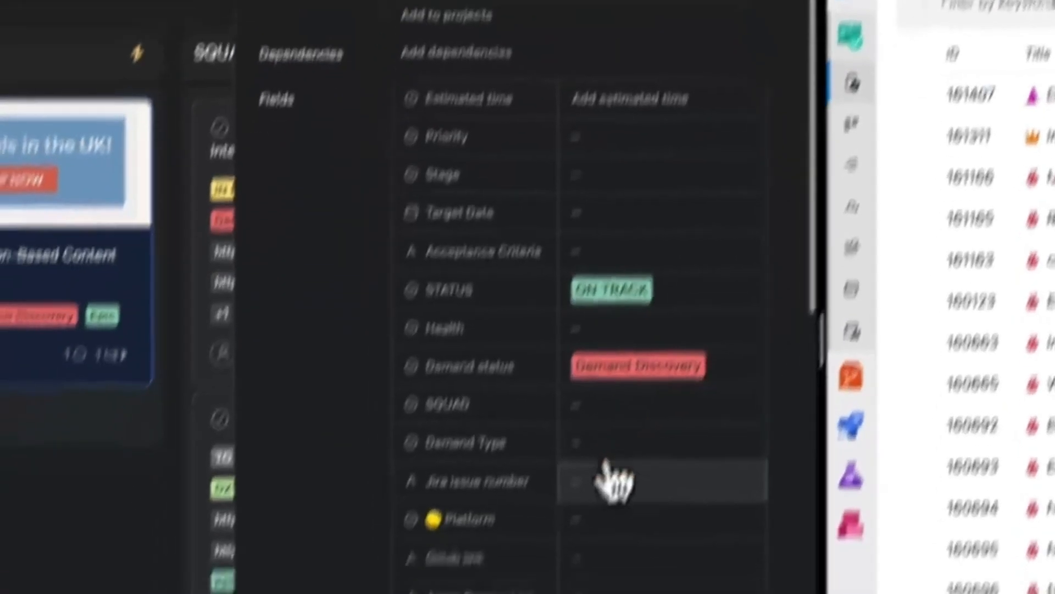
{"action": "left_click", "coordinate": [568, 572]}
{"action": "left_click", "coordinate": [695, 499]}
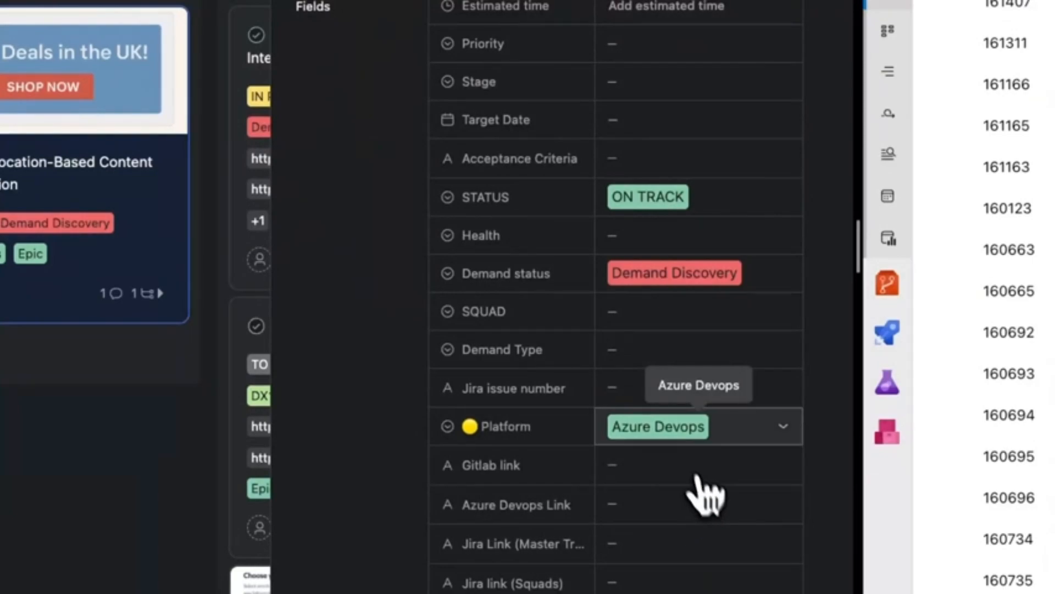
{"action": "scroll", "coordinate": [379, 396], "scroll_direction": "down", "scroll_amount": 1}
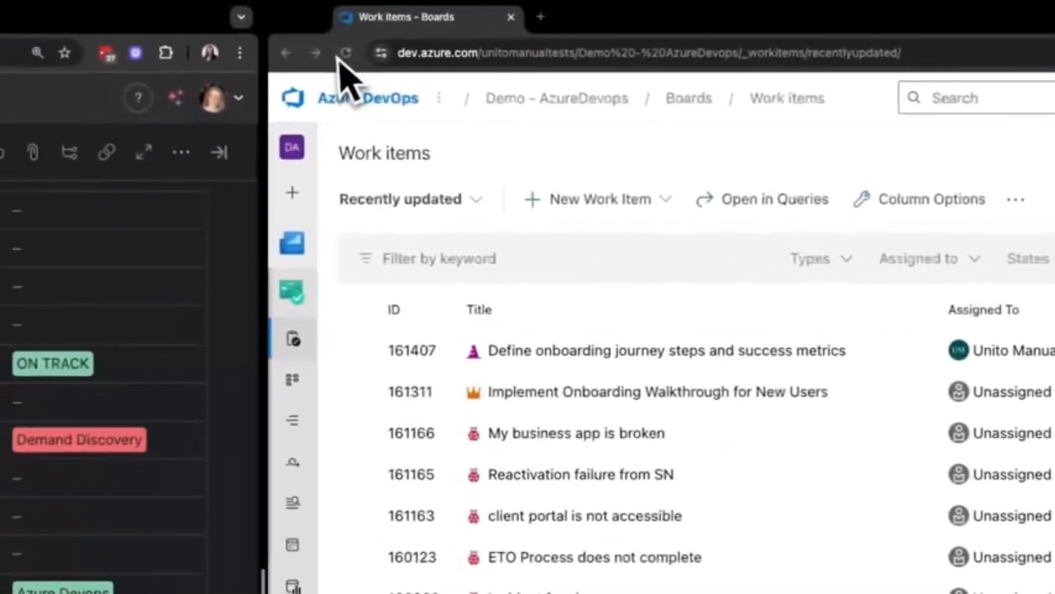
Step: Refresh the work items in Azure DevOps, then open the Enable Location-Based Content Personalization epic to check its links and attachments
{"action": "left_click", "coordinate": [347, 57]}
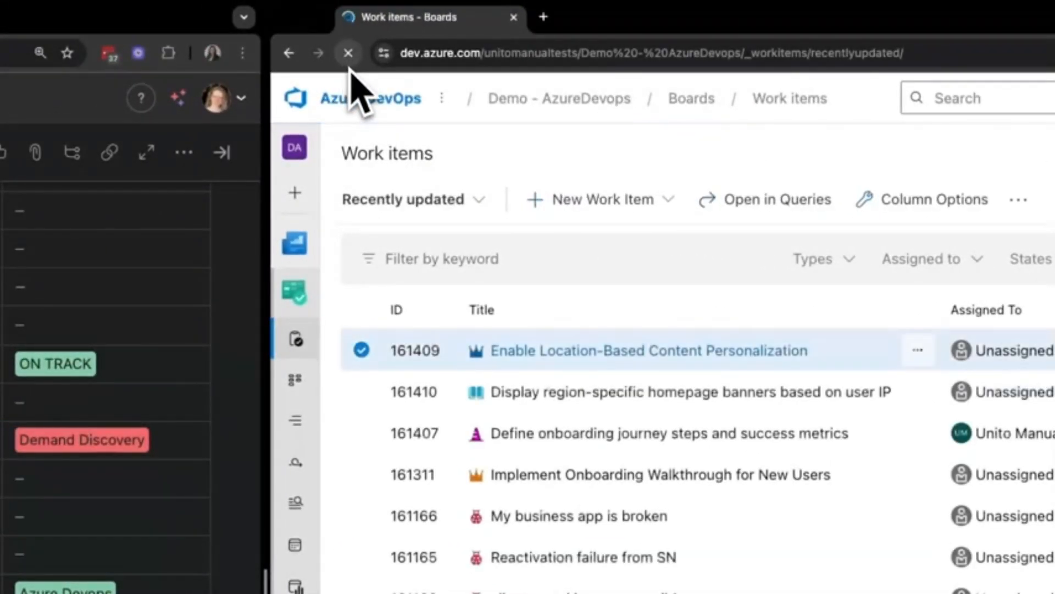
{"action": "left_click", "coordinate": [635, 355]}
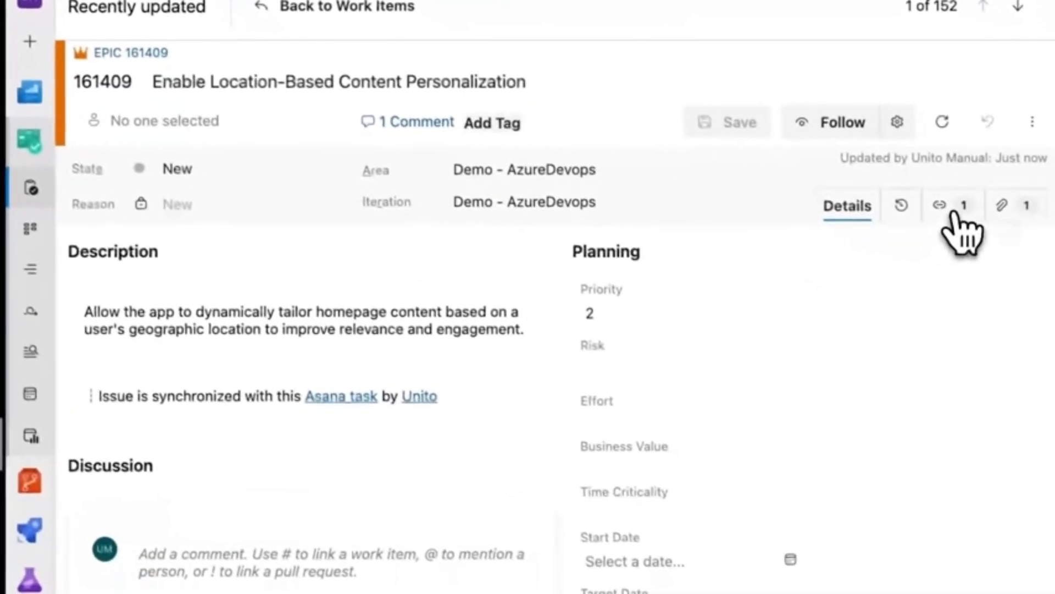
{"action": "left_click", "coordinate": [947, 212]}
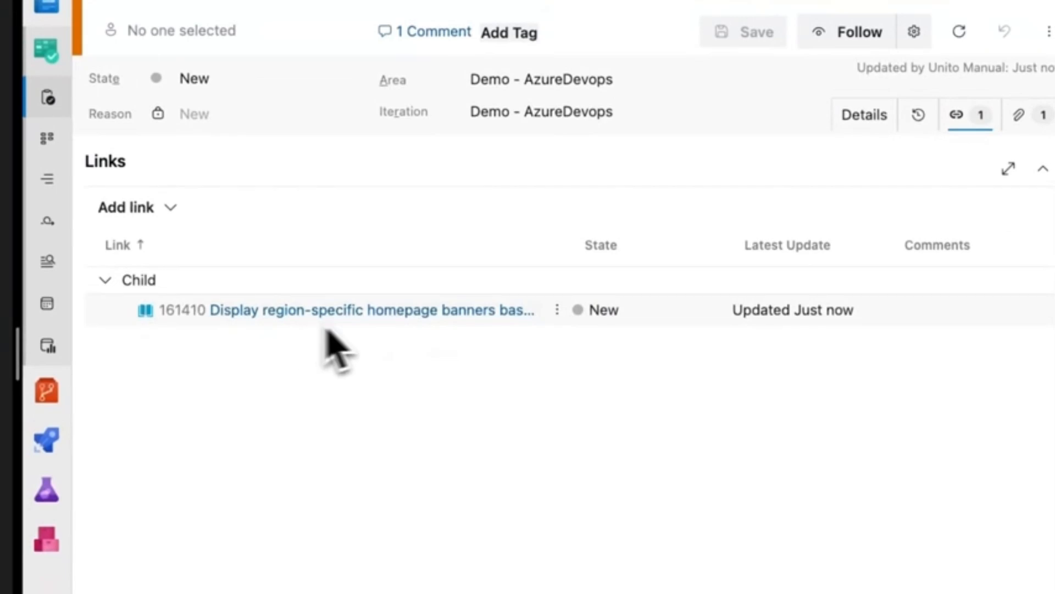
{"action": "left_click", "coordinate": [1020, 129]}
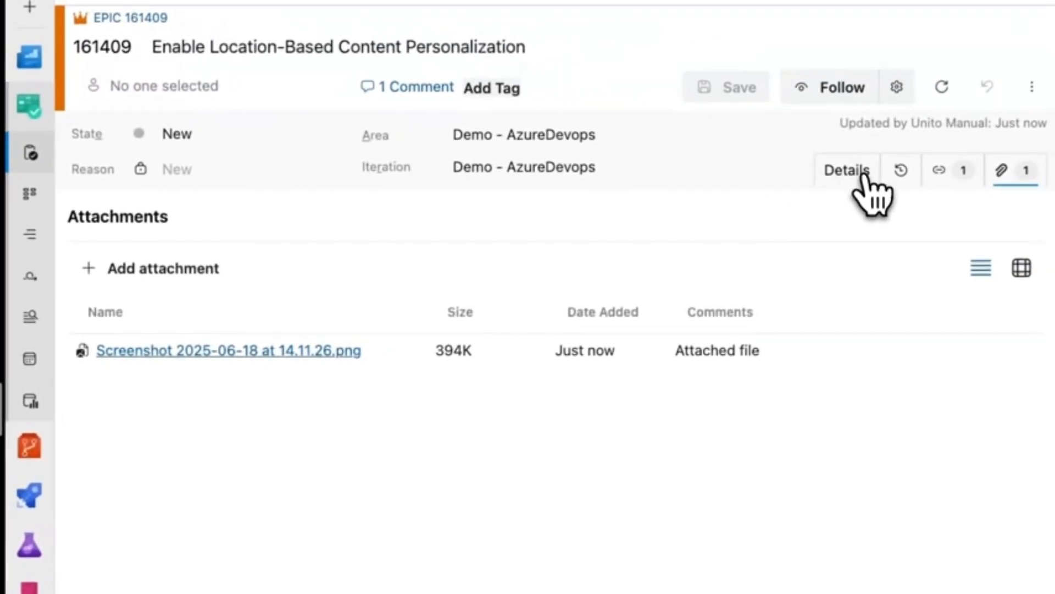
Step: Return to the epic's details and post the comment "Thanks!" in its discussion
{"action": "left_click", "coordinate": [864, 173]}
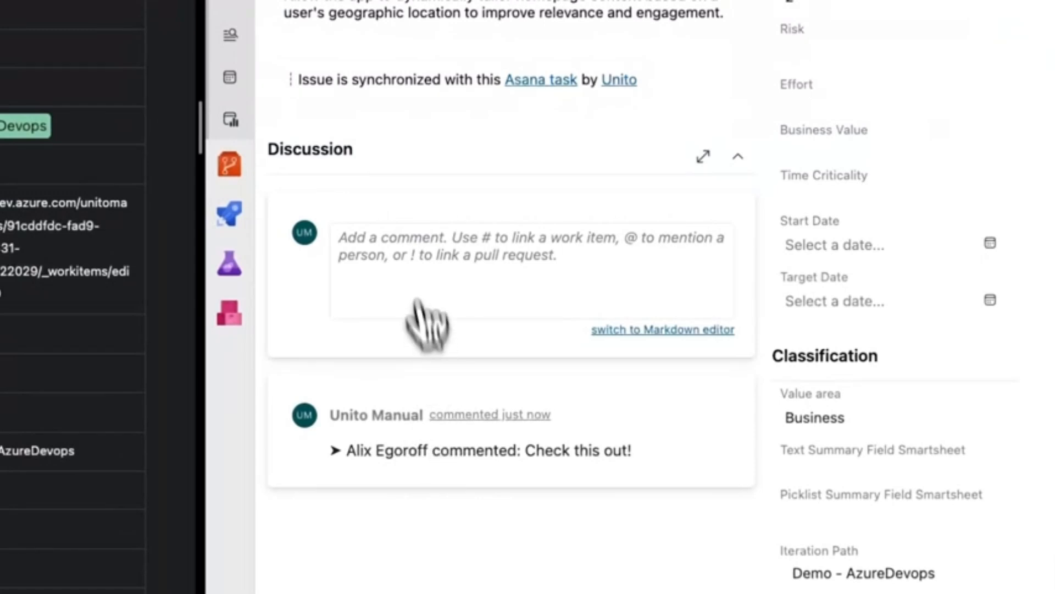
{"action": "left_click", "coordinate": [401, 233]}
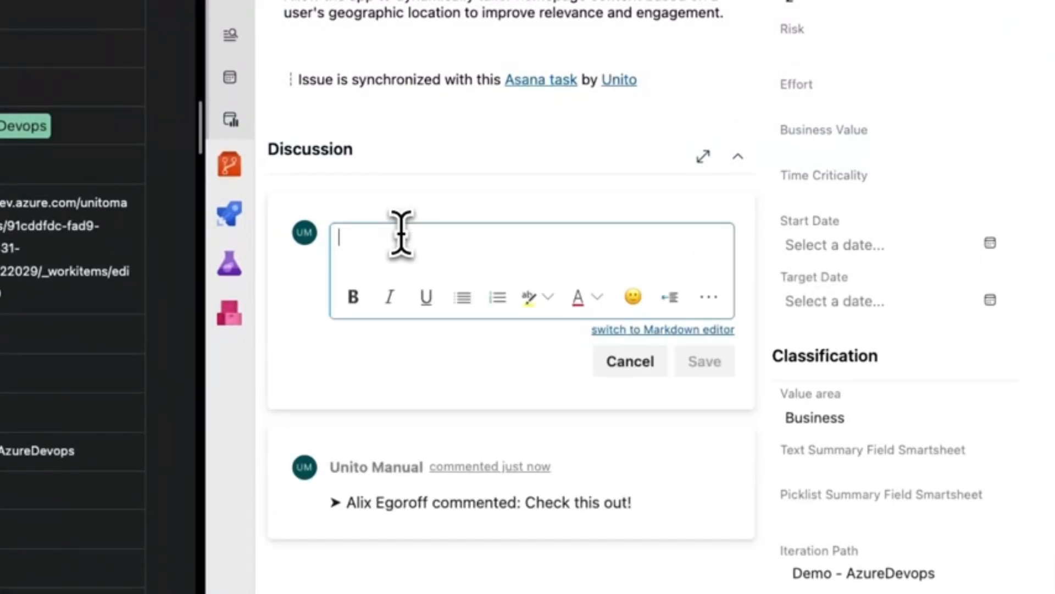
{"action": "type", "text": "Th"}
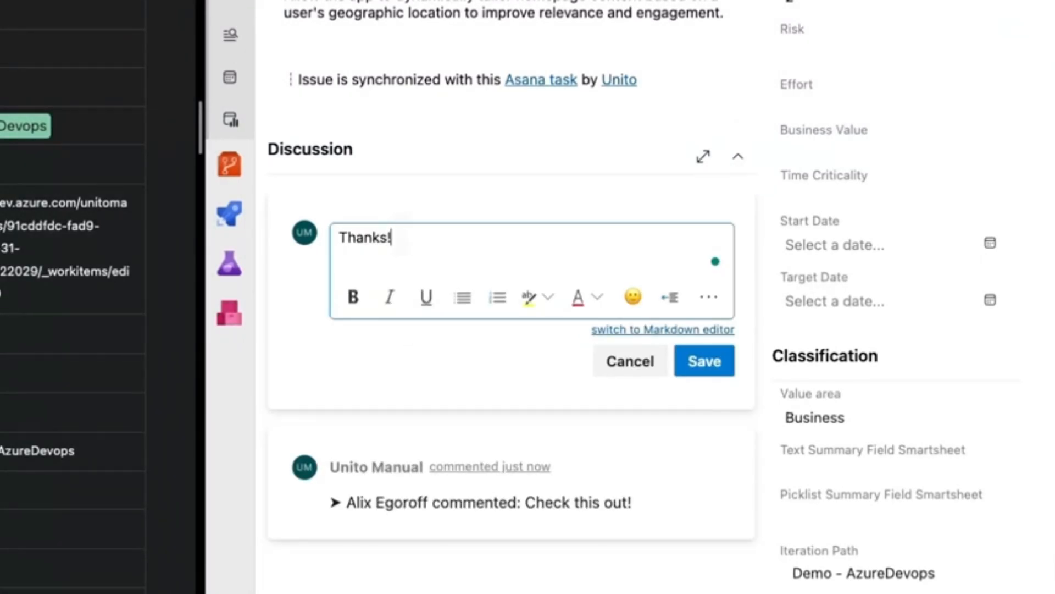
{"action": "type", "text": "anks!"}
{"action": "left_click", "coordinate": [697, 361]}
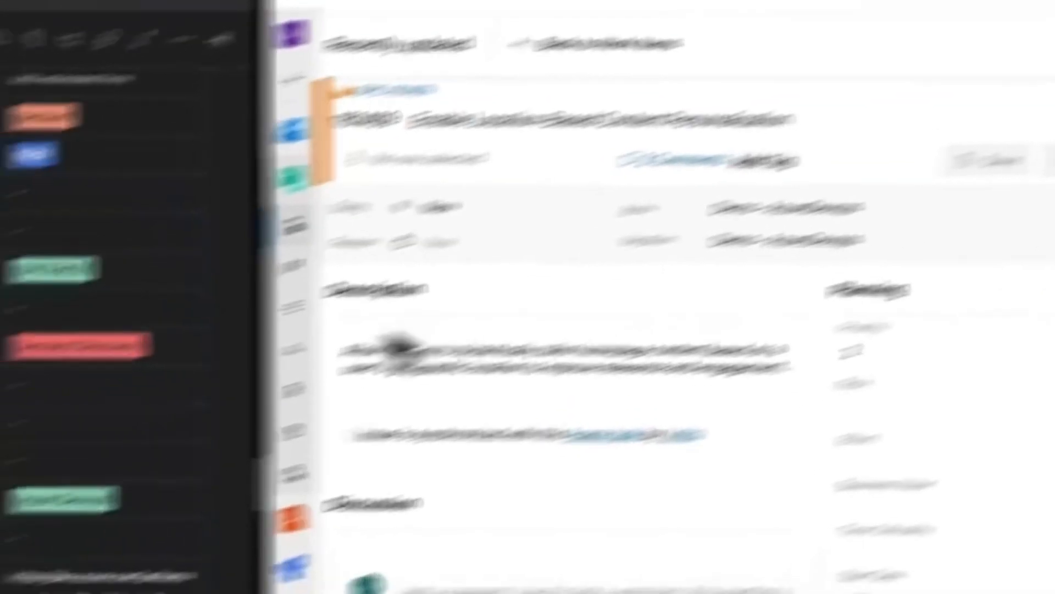
{"action": "scroll", "coordinate": [485, 309], "scroll_direction": "down", "scroll_amount": 15}
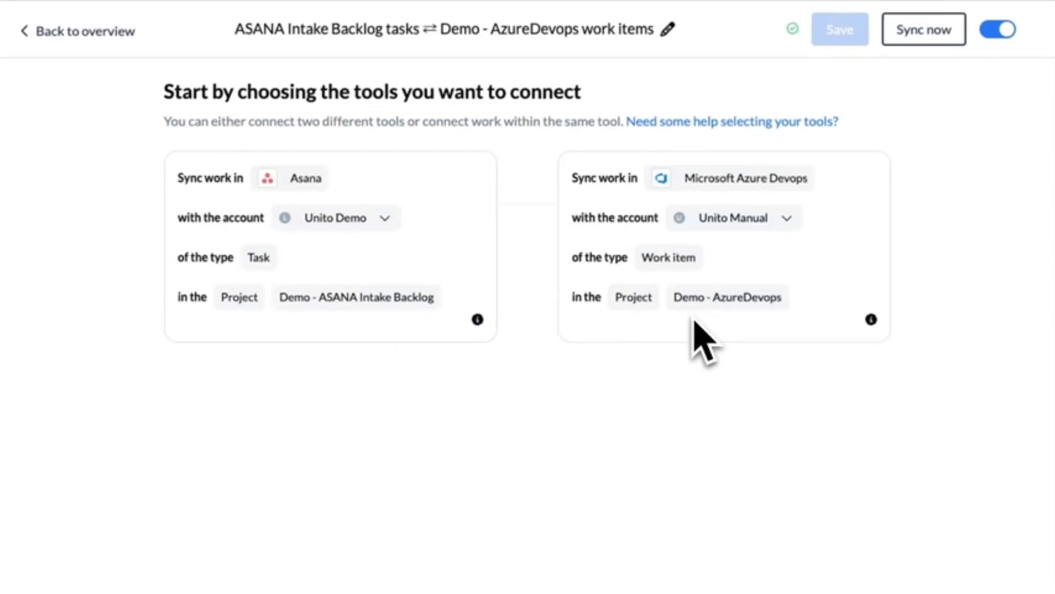
Step: In the Unito flow, try the one-way direction from Asana to Azure DevOps, restore the two-way direction, and return to the overview
{"action": "left_click", "coordinate": [108, 31]}
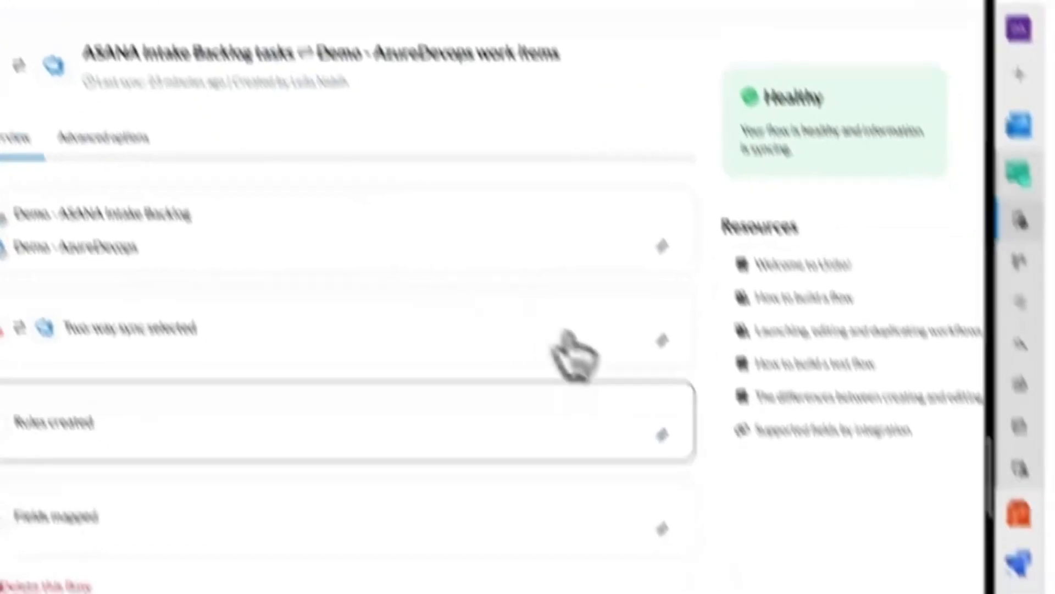
{"action": "left_click", "coordinate": [660, 346]}
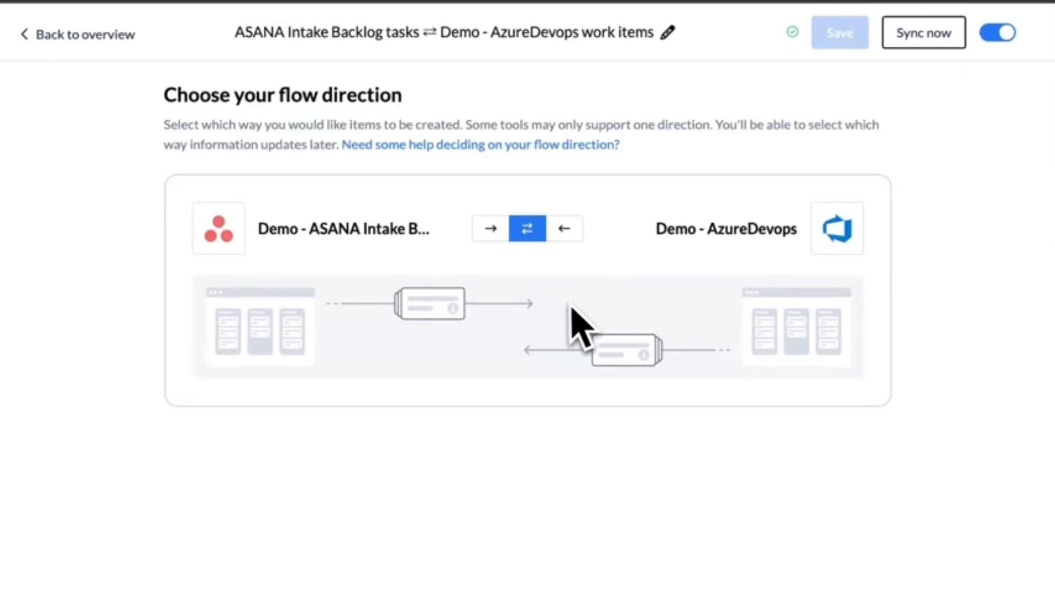
{"action": "left_click", "coordinate": [490, 232]}
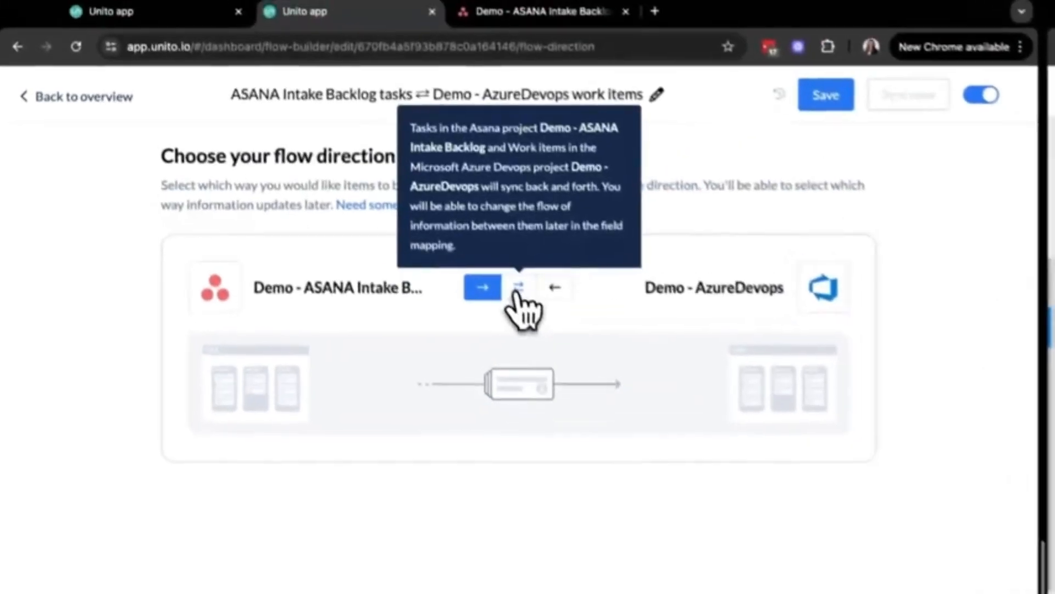
{"action": "left_click", "coordinate": [527, 228]}
{"action": "left_click", "coordinate": [57, 104]}
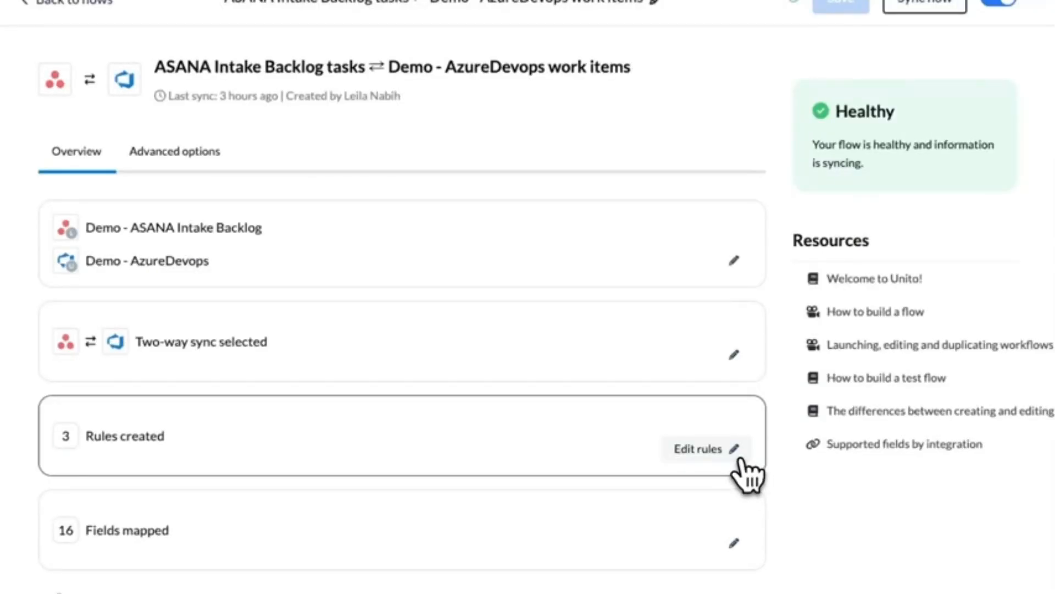
Step: Open the flow's rules and examine the Asana to Azure DevOps sync conditions, including the value options of the Platform condition
{"action": "left_click", "coordinate": [745, 459]}
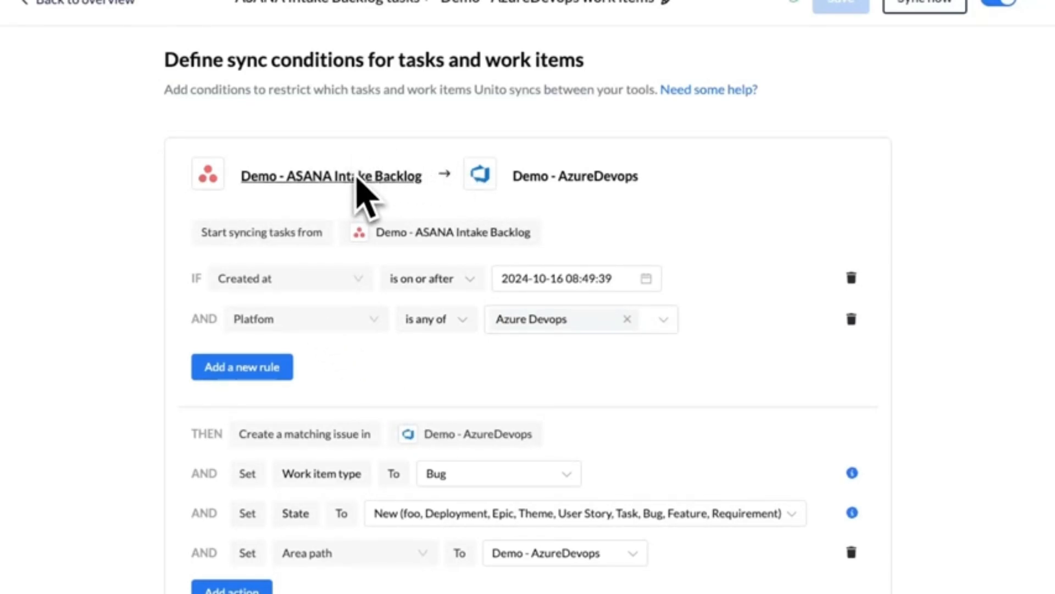
{"action": "scroll", "coordinate": [330, 208], "scroll_direction": "down", "scroll_amount": 2}
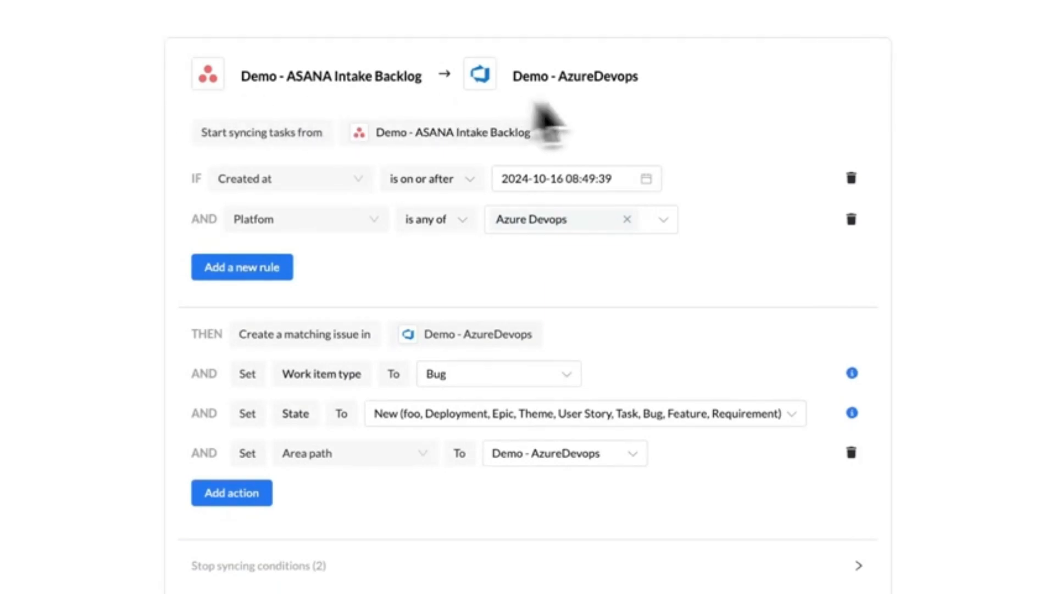
{"action": "scroll", "coordinate": [522, 363], "scroll_direction": "down", "scroll_amount": 3}
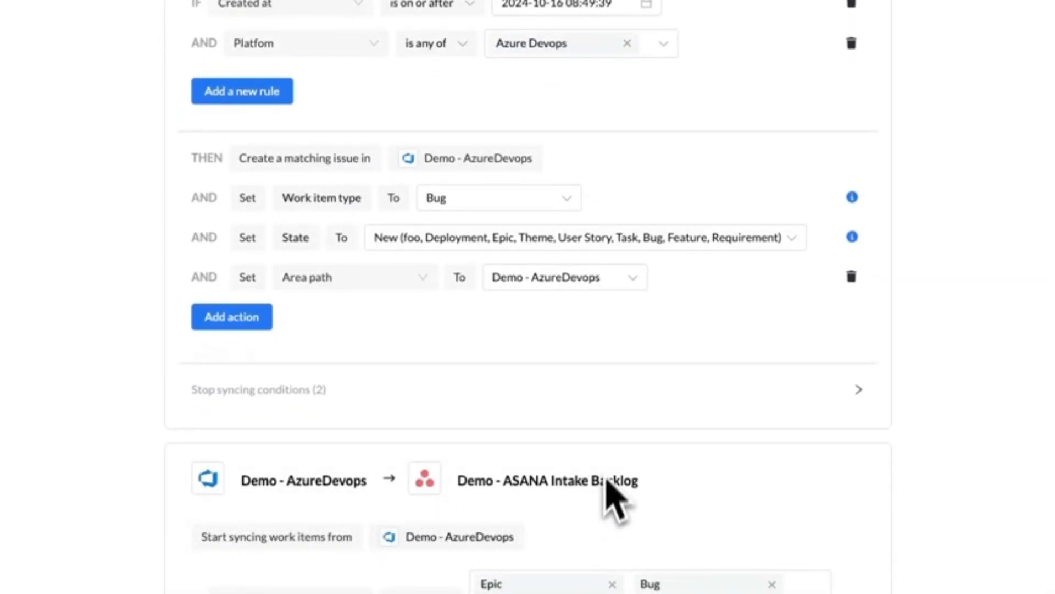
{"action": "scroll", "coordinate": [609, 439], "scroll_direction": "up", "scroll_amount": 1}
{"action": "scroll", "coordinate": [617, 440], "scroll_direction": "up", "scroll_amount": 1}
{"action": "scroll", "coordinate": [517, 341], "scroll_direction": "up", "scroll_amount": 2}
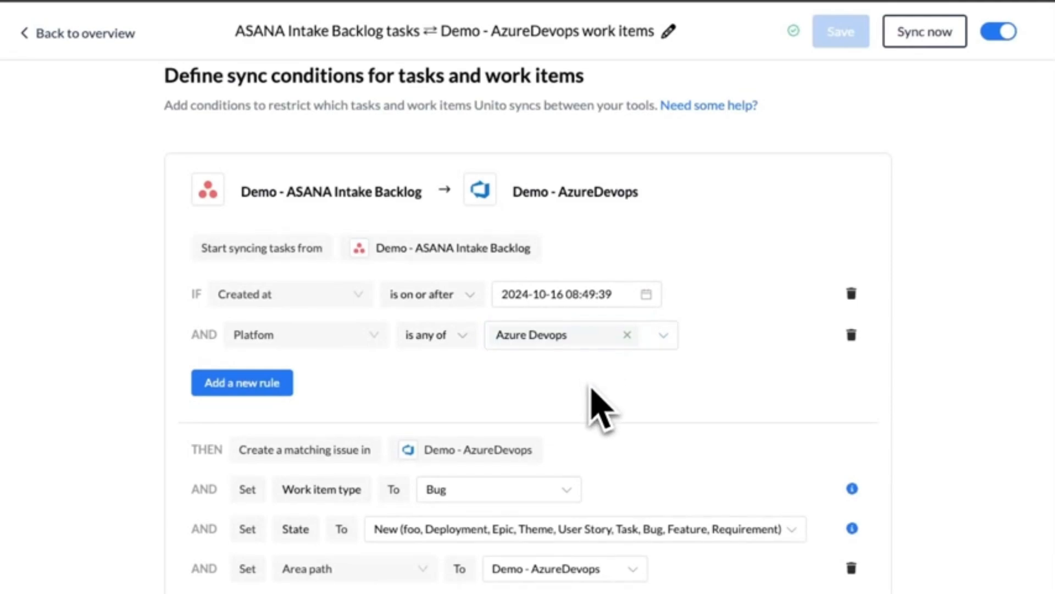
{"action": "scroll", "coordinate": [671, 147], "scroll_direction": "down", "scroll_amount": 4}
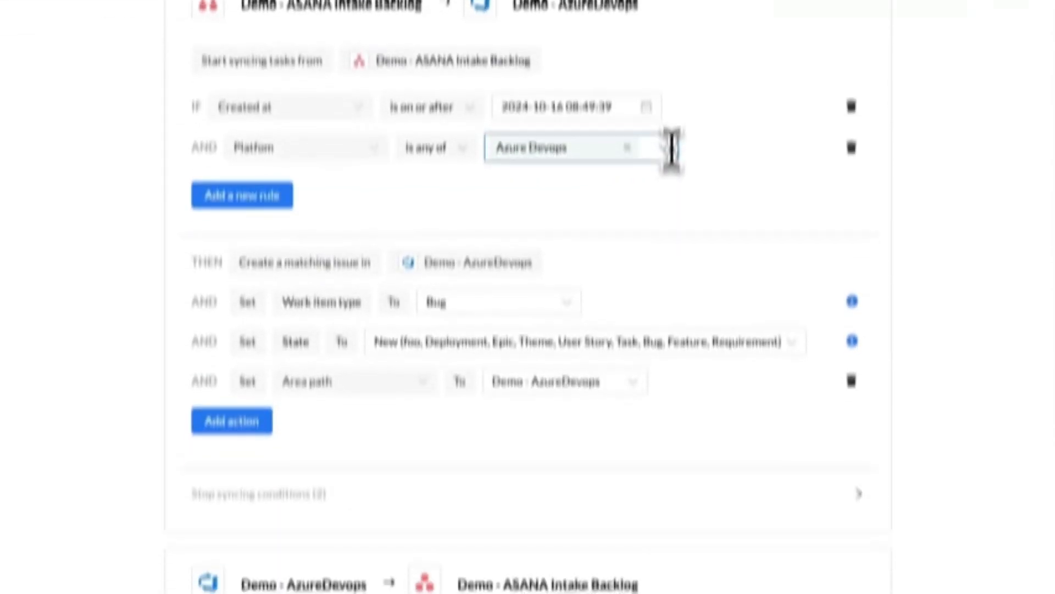
{"action": "left_click", "coordinate": [670, 106]}
{"action": "left_click", "coordinate": [671, 106]}
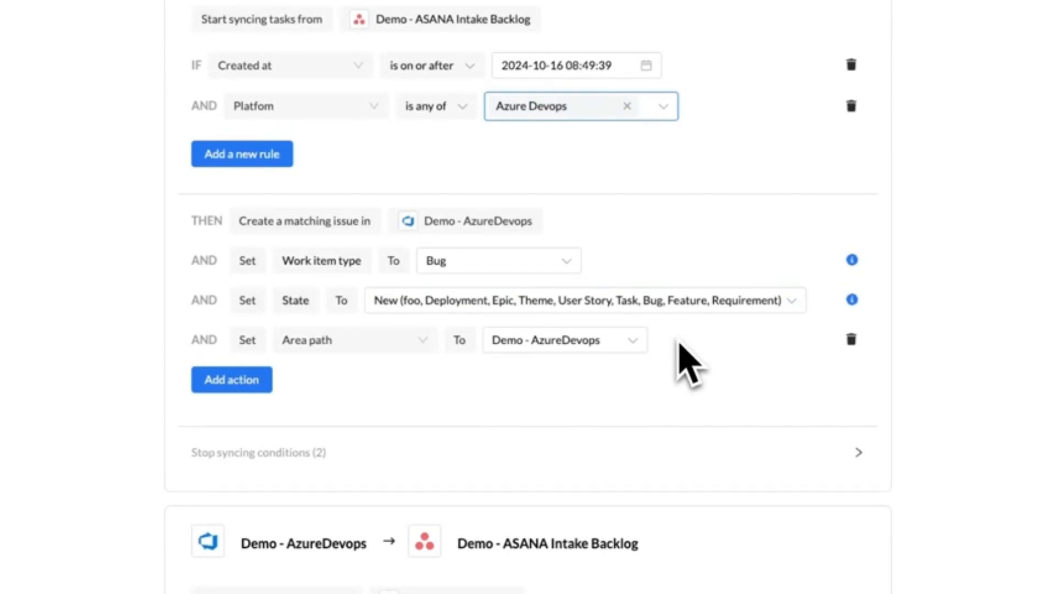
Step: Try adding a rule to the Azure DevOps to Asana conditions, browse the available fields, and delete the empty rule
{"action": "scroll", "coordinate": [684, 357], "scroll_direction": "down", "scroll_amount": 4}
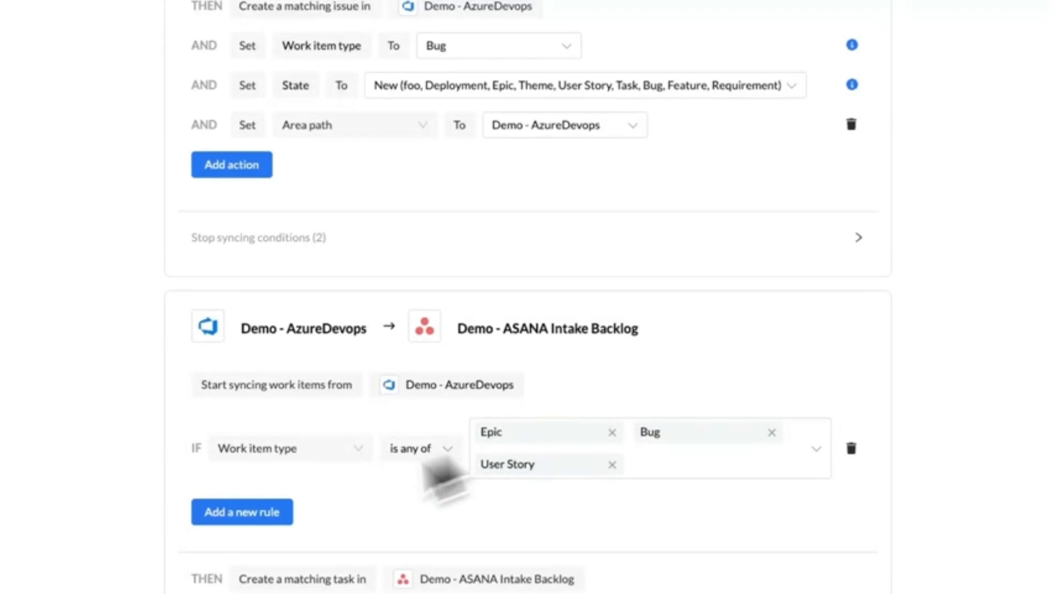
{"action": "scroll", "coordinate": [438, 478], "scroll_direction": "down", "scroll_amount": 4}
{"action": "left_click", "coordinate": [252, 312]}
{"action": "left_click", "coordinate": [285, 266]}
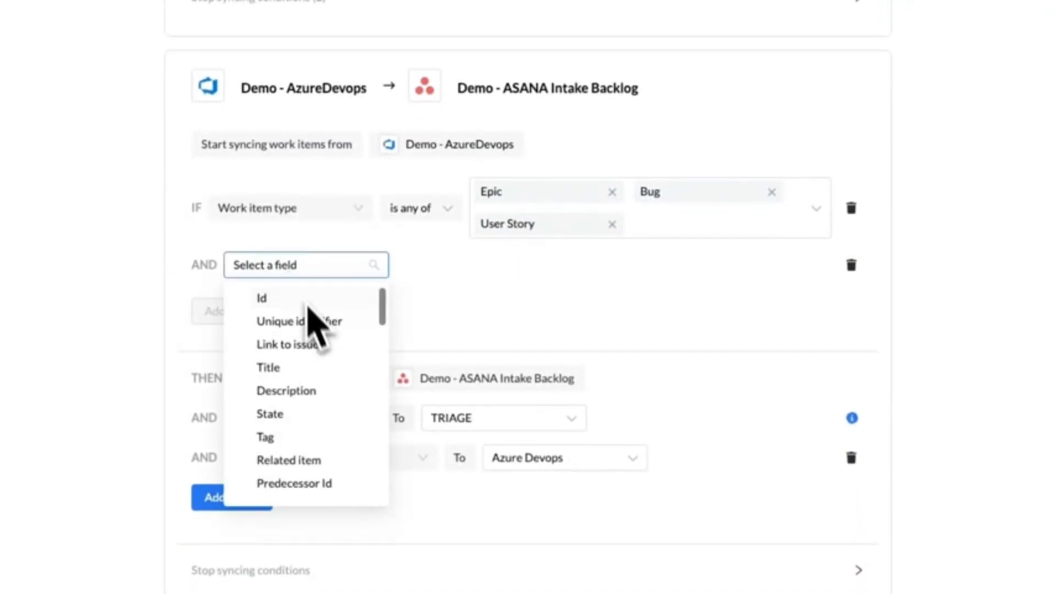
{"action": "scroll", "coordinate": [323, 377], "scroll_direction": "down", "scroll_amount": 5}
{"action": "scroll", "coordinate": [323, 377], "scroll_direction": "down", "scroll_amount": 2}
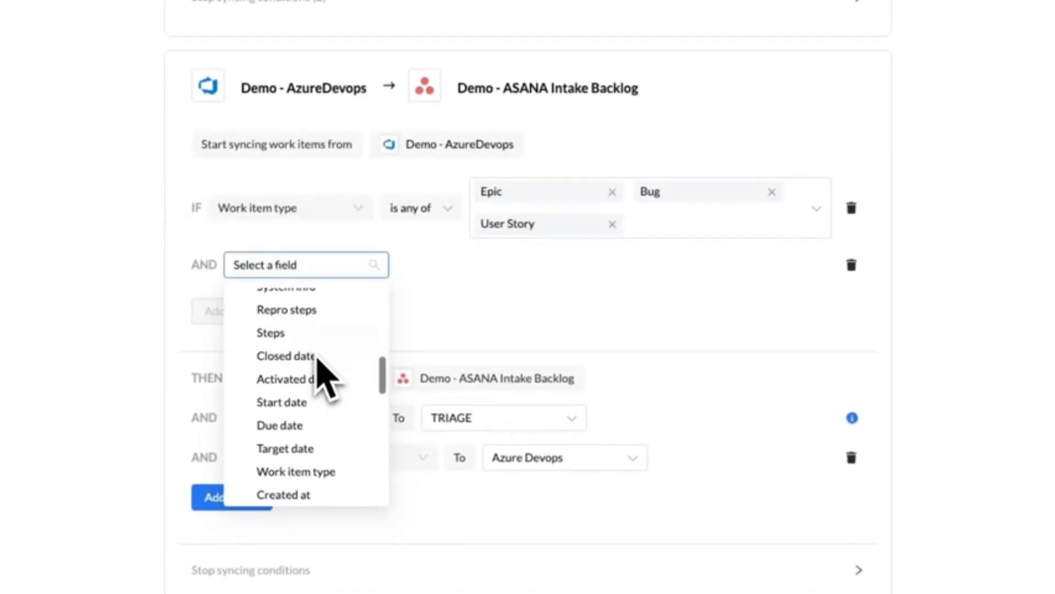
{"action": "left_click", "coordinate": [494, 295]}
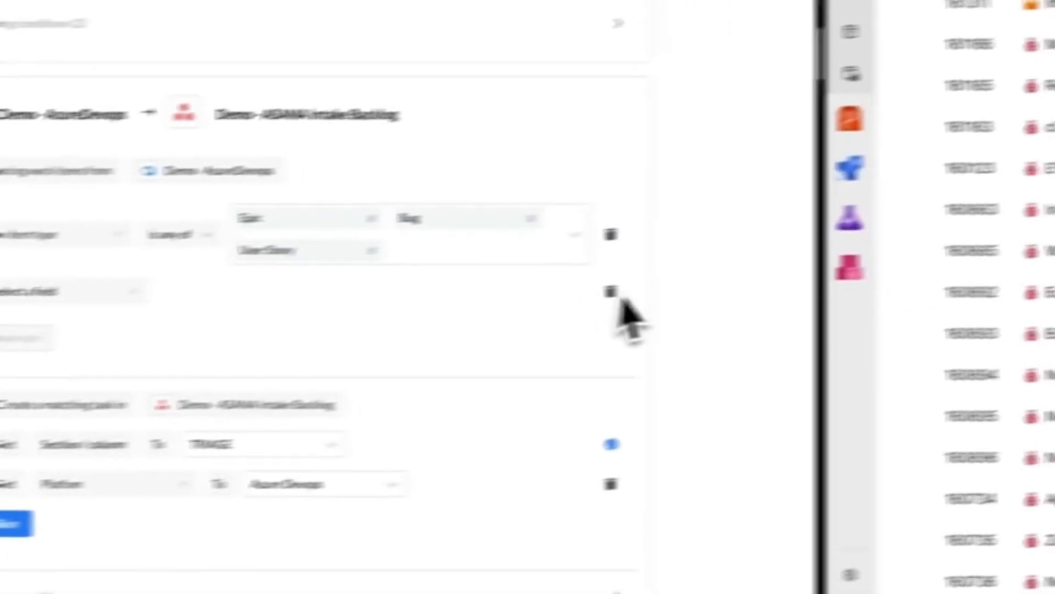
{"action": "left_click", "coordinate": [851, 265]}
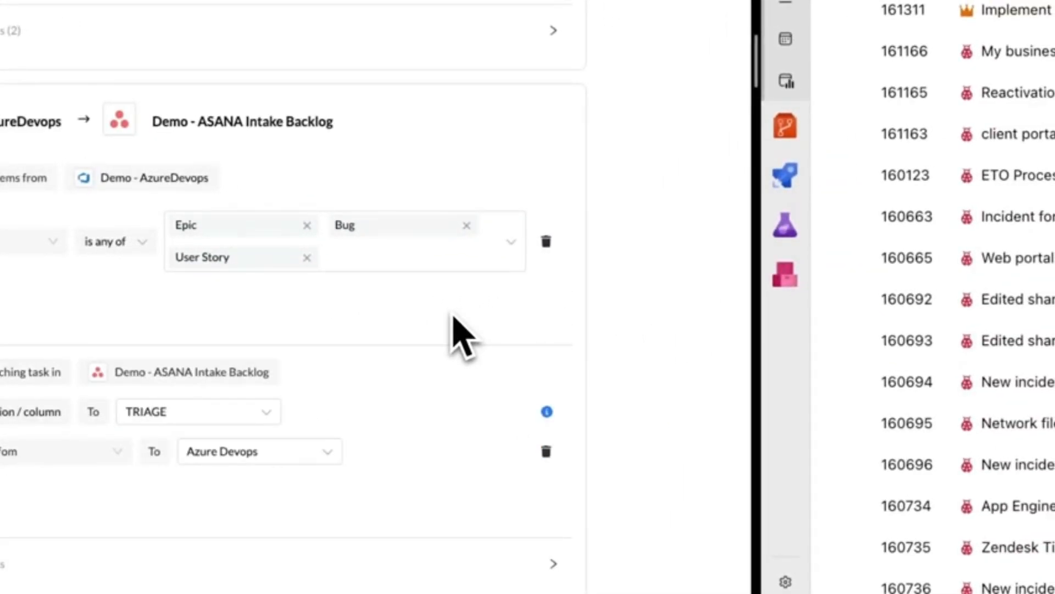
Step: Return to the overview, open the field mappings, and map Asana's Assignee field to Assignee in Azure DevOps
{"action": "left_click", "coordinate": [78, 91]}
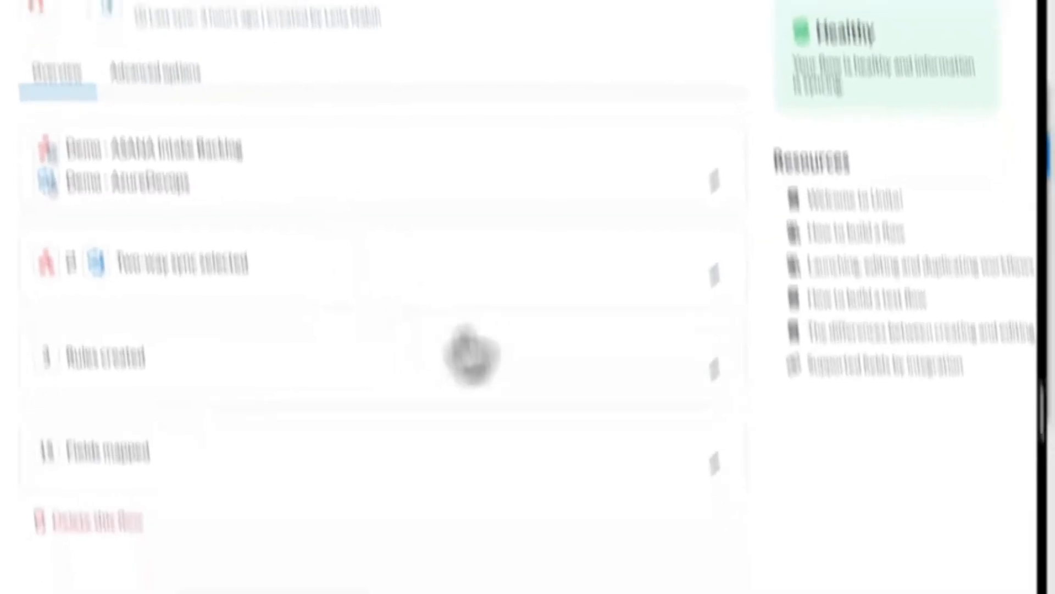
{"action": "left_click", "coordinate": [715, 461]}
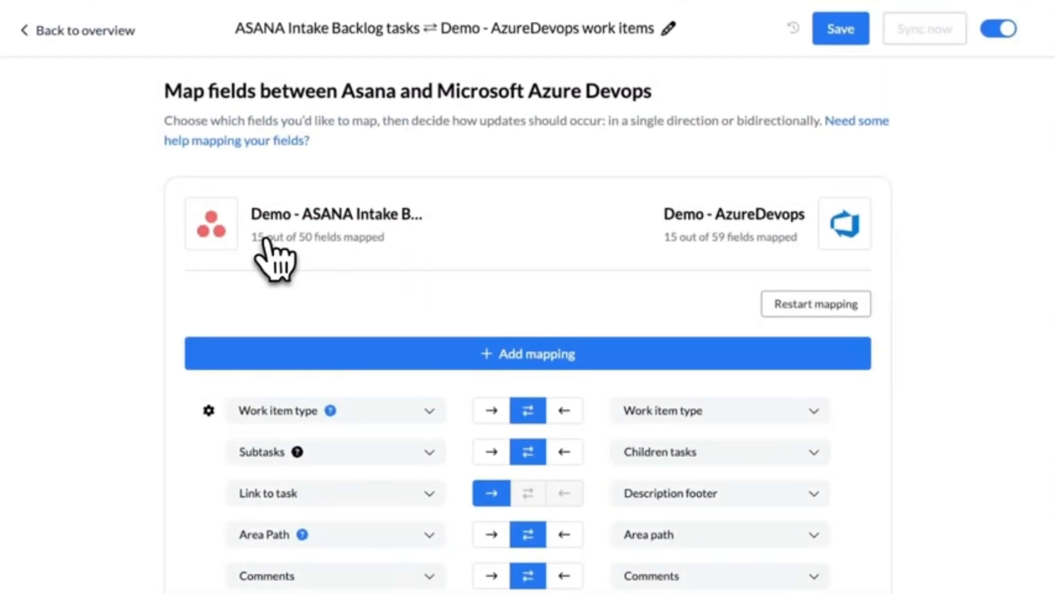
{"action": "left_click", "coordinate": [527, 354]}
{"action": "left_click", "coordinate": [383, 351]}
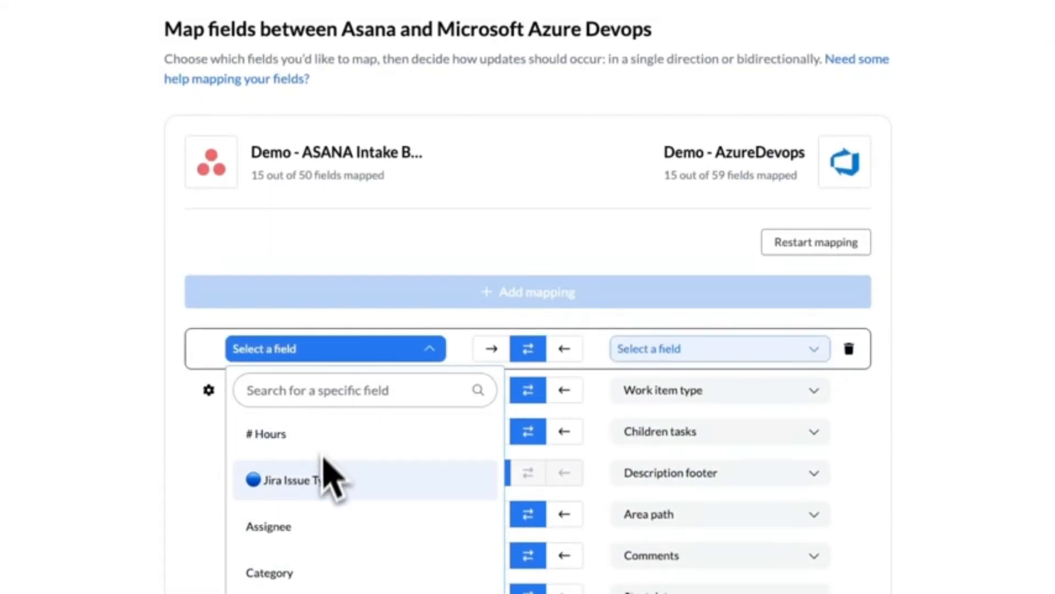
{"action": "left_click", "coordinate": [322, 535]}
{"action": "left_click", "coordinate": [675, 356]}
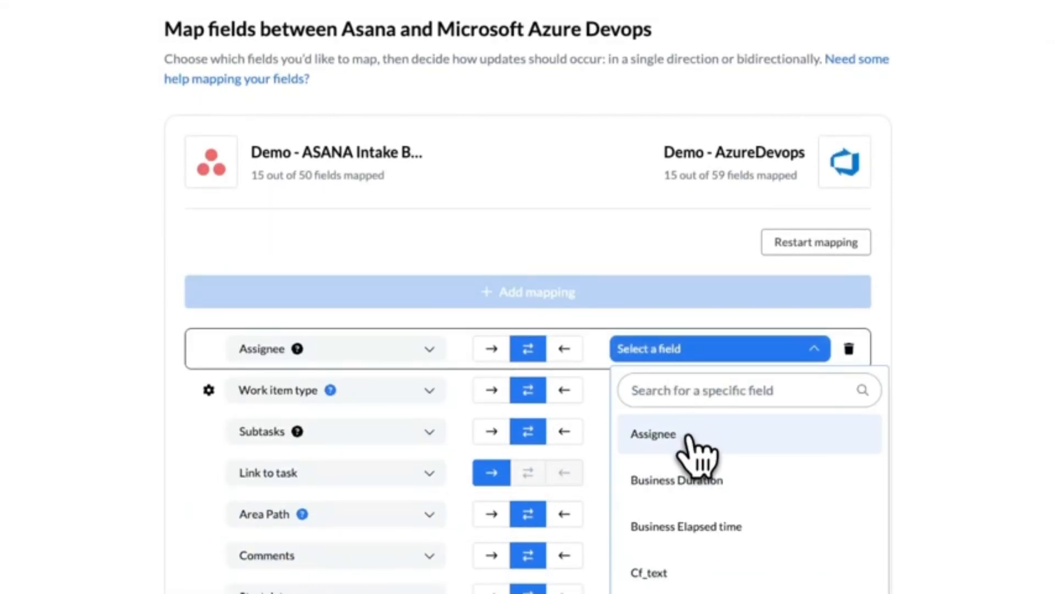
{"action": "left_click", "coordinate": [632, 434]}
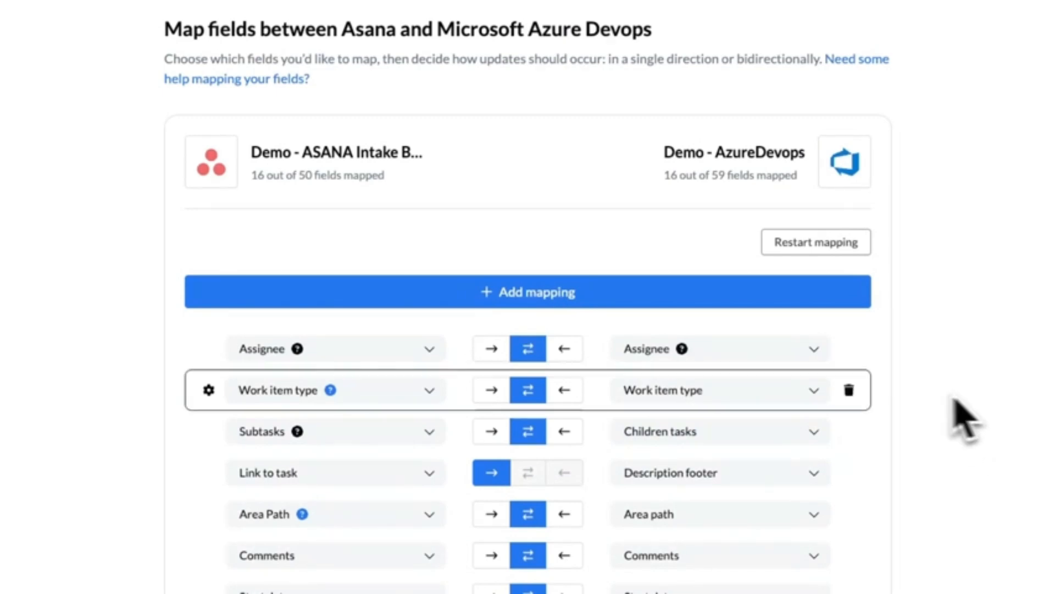
Step: Try one-way directions on the Assignee, Work item type and Subtasks mappings, and restore all three to two-way
{"action": "left_click", "coordinate": [491, 349]}
{"action": "left_click", "coordinate": [563, 391]}
{"action": "left_click", "coordinate": [491, 431]}
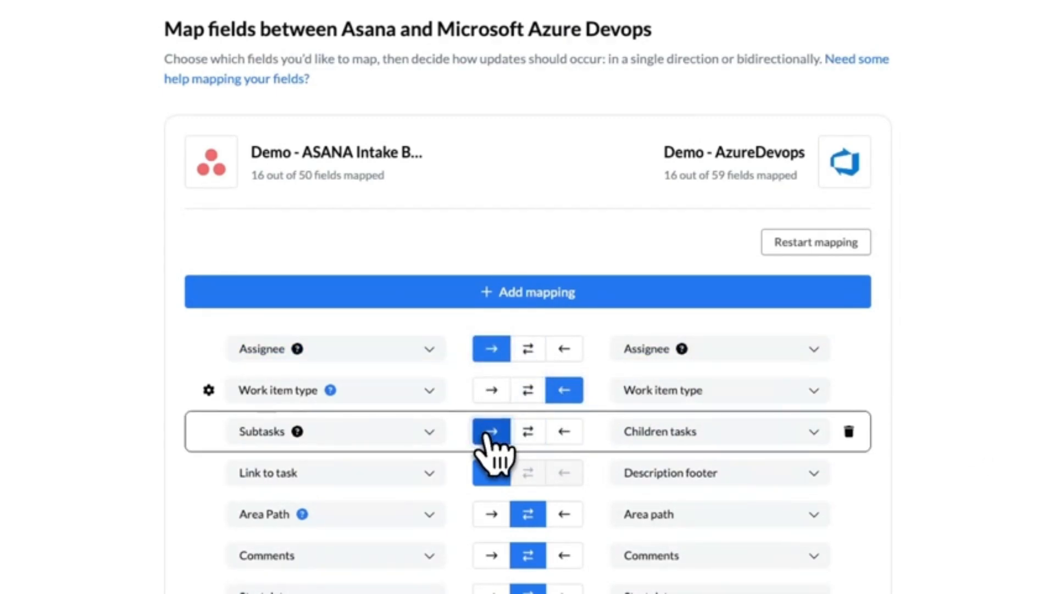
{"action": "left_click", "coordinate": [527, 432]}
{"action": "left_click", "coordinate": [527, 390]}
{"action": "left_click", "coordinate": [526, 351]}
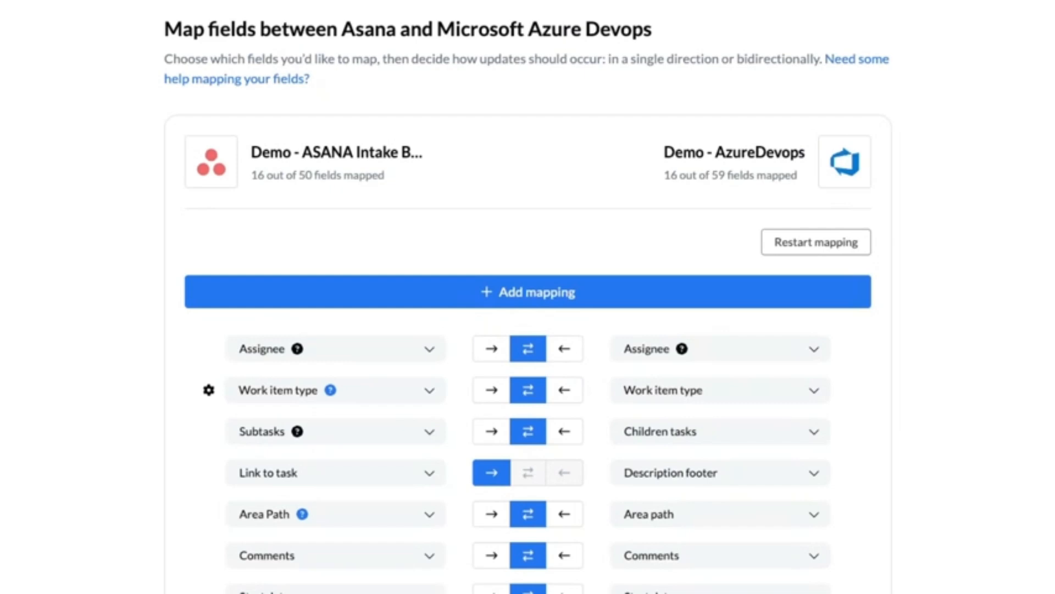
Step: Set the Stage and State mapping to sync one way, from Azure DevOps to Asana
{"action": "scroll", "coordinate": [506, 373], "scroll_direction": "down", "scroll_amount": 8}
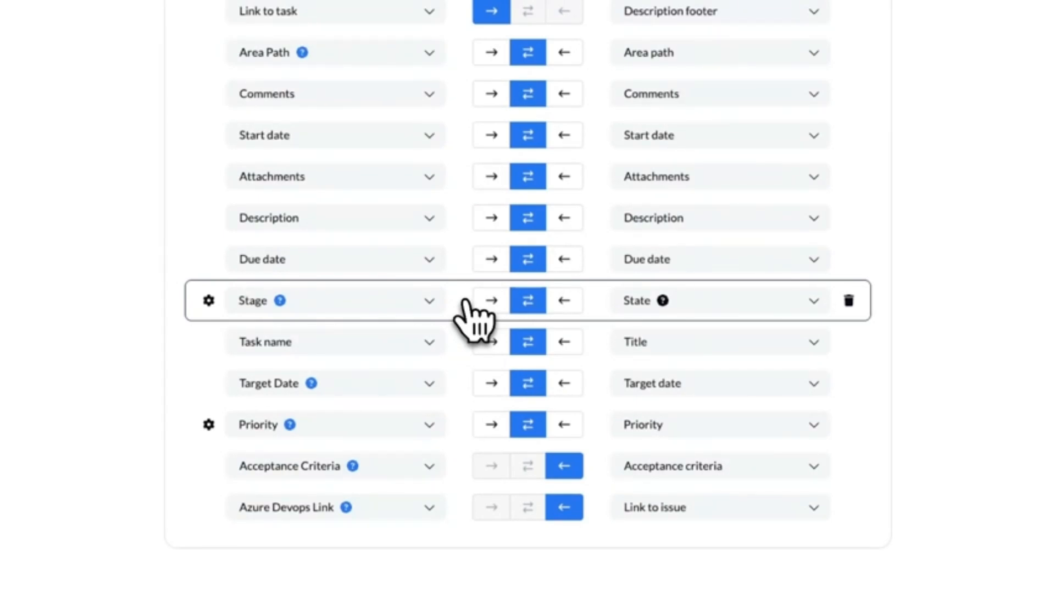
{"action": "scroll", "coordinate": [566, 330], "scroll_direction": "up", "scroll_amount": 2}
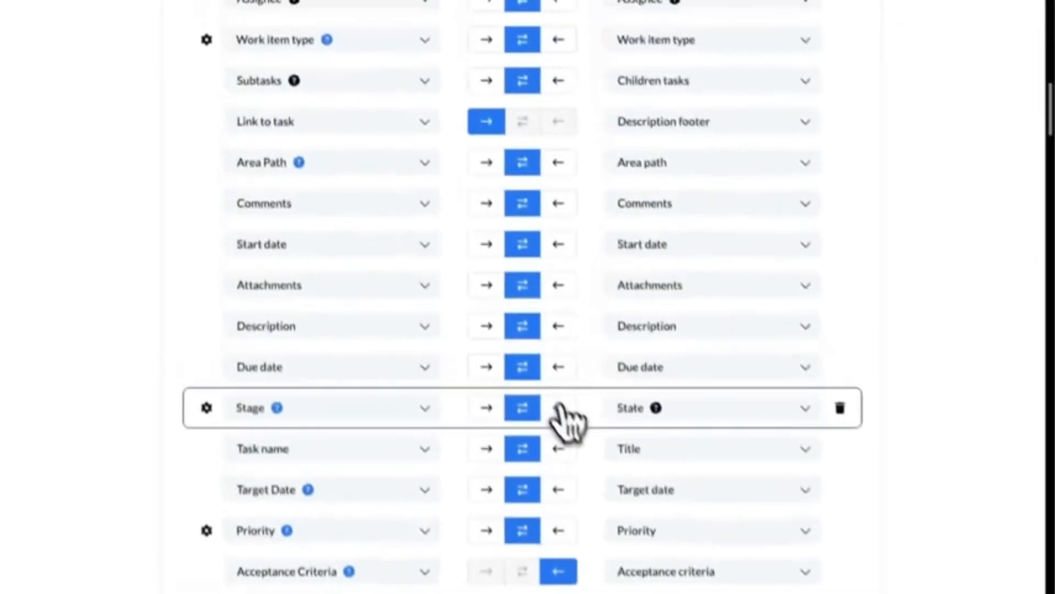
{"action": "left_click", "coordinate": [572, 421]}
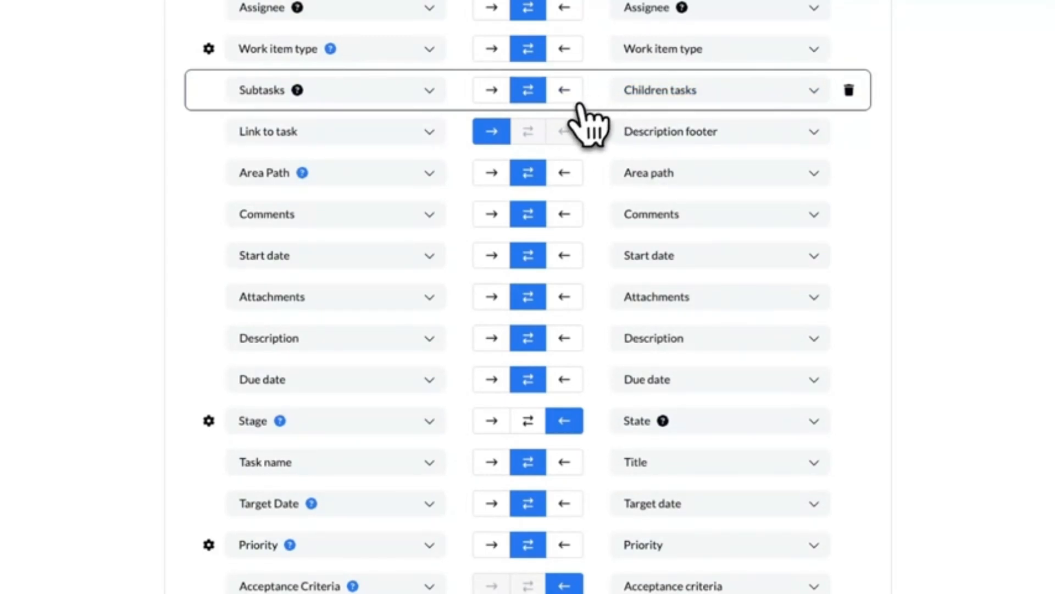
Step: Expand the Priority mapping's settings and examine how the Low, Medium and High values pair with the Azure DevOps priorities
{"action": "scroll", "coordinate": [274, 384], "scroll_direction": "down", "scroll_amount": 2}
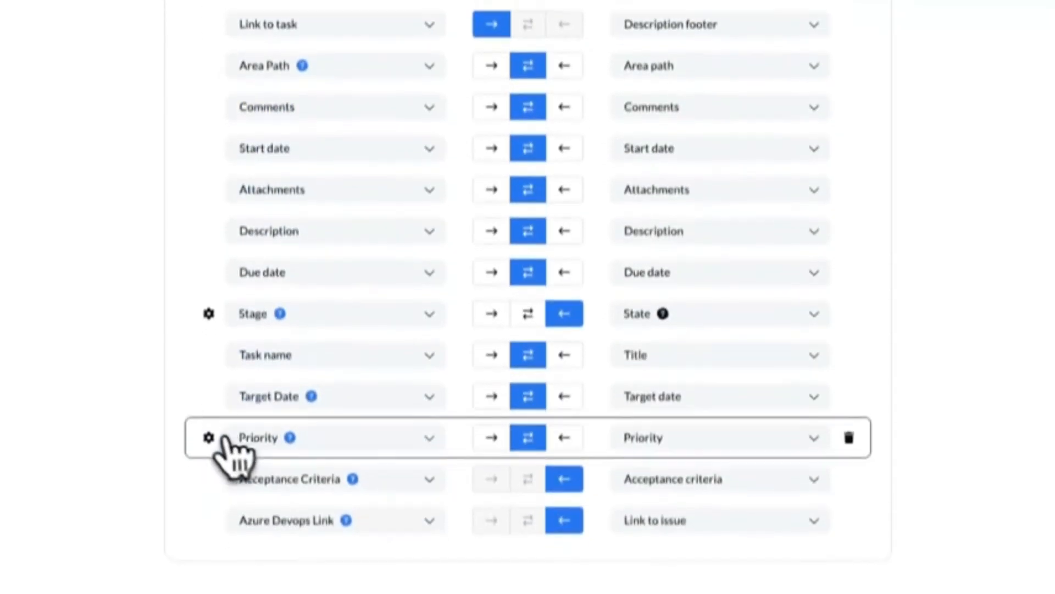
{"action": "left_click", "coordinate": [211, 438]}
{"action": "scroll", "coordinate": [165, 341], "scroll_direction": "down", "scroll_amount": 4}
{"action": "scroll", "coordinate": [156, 305], "scroll_direction": "down", "scroll_amount": 1}
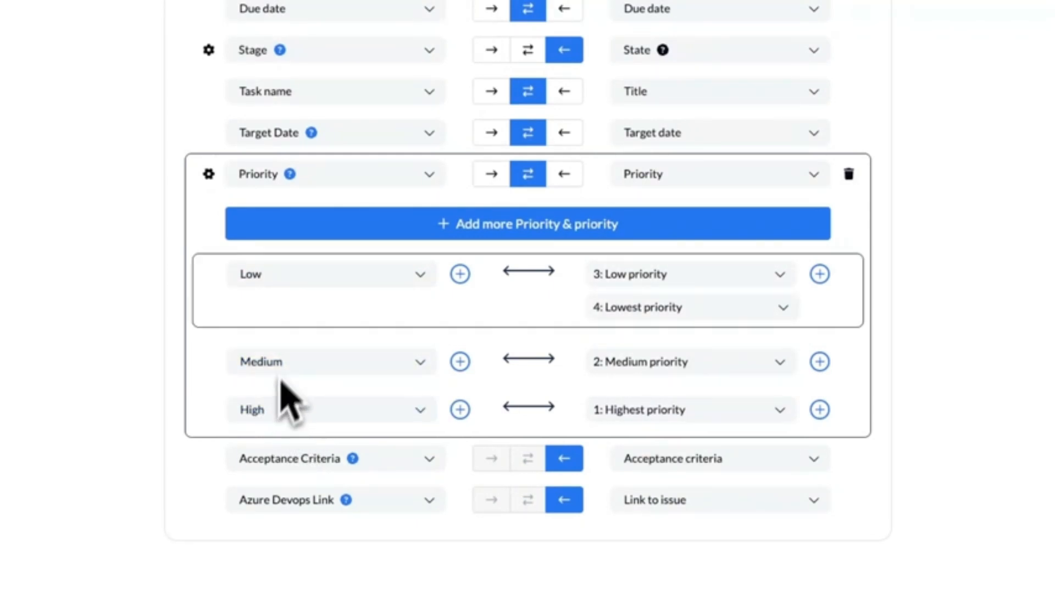
{"action": "scroll", "coordinate": [654, 330], "scroll_direction": "up", "scroll_amount": 1}
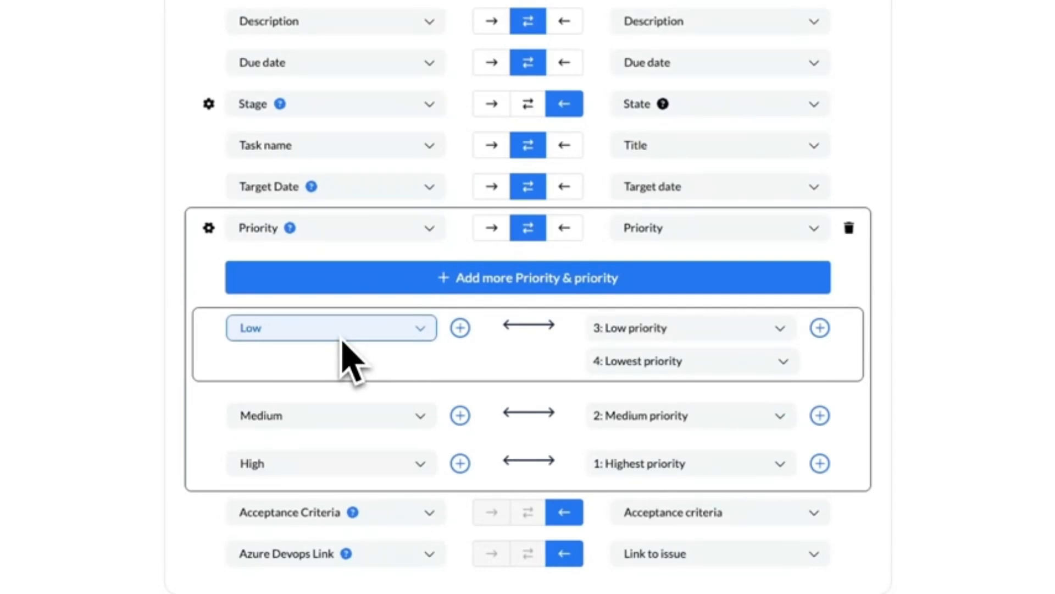
{"action": "scroll", "coordinate": [208, 346], "scroll_direction": "up", "scroll_amount": 8}
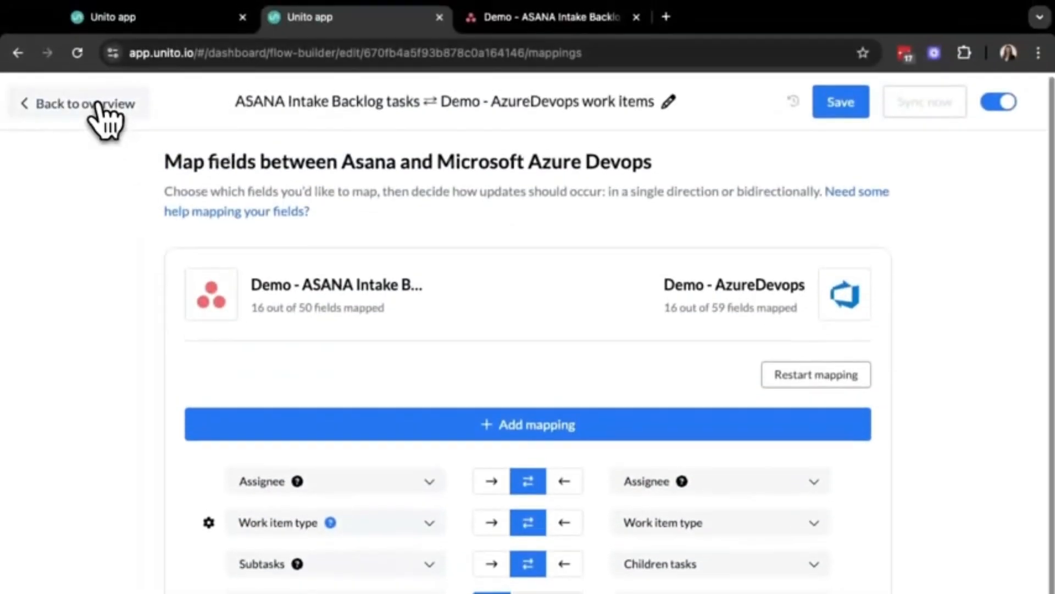
Step: Return to the flow overview and open the details of the 2:37:30 PM entry in the most recent activity
{"action": "left_click", "coordinate": [104, 113]}
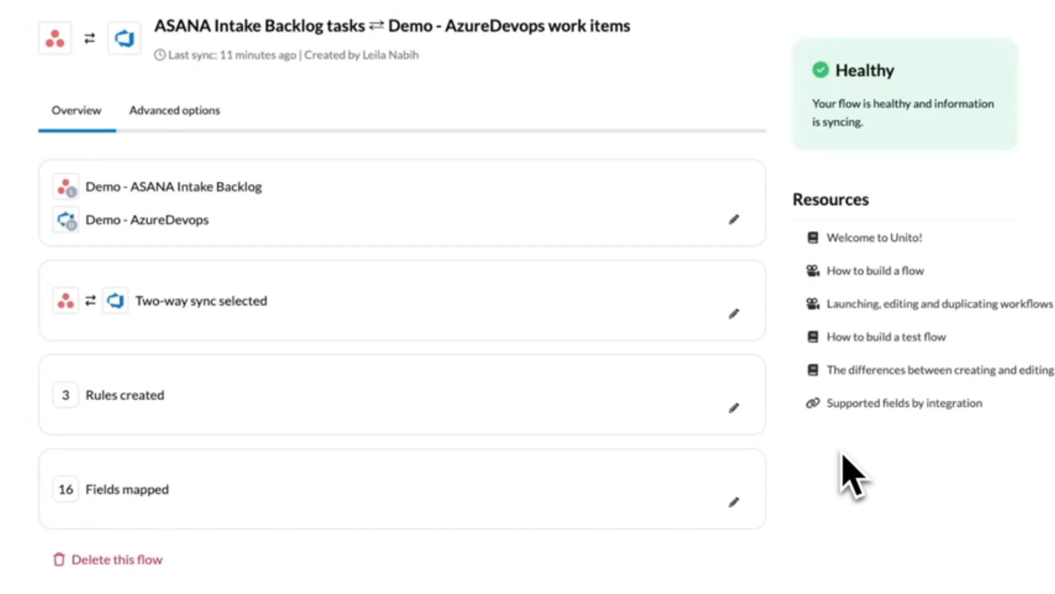
{"action": "scroll", "coordinate": [852, 474], "scroll_direction": "down", "scroll_amount": 10}
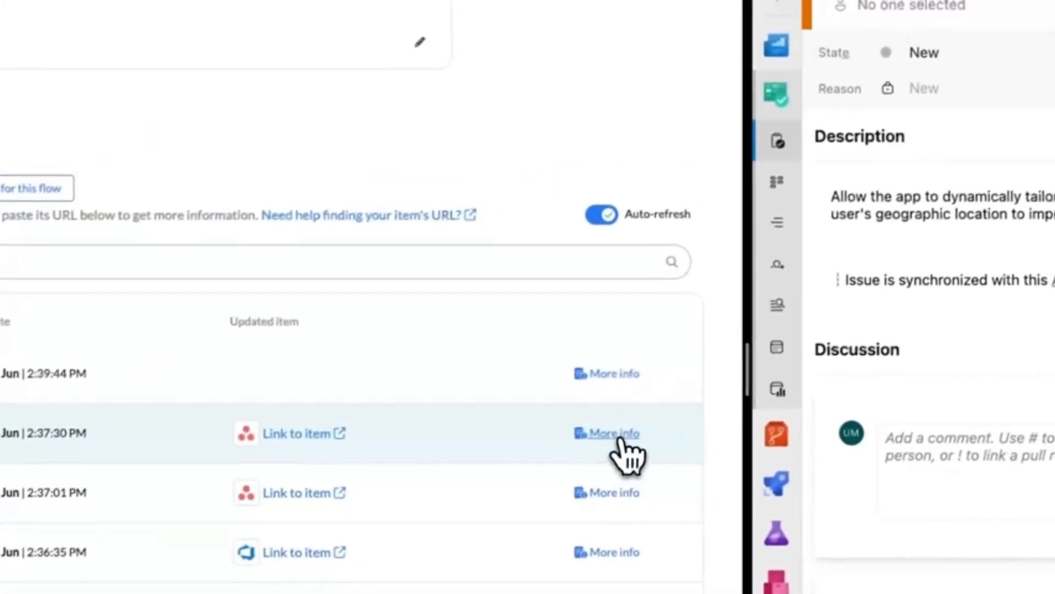
{"action": "left_click", "coordinate": [926, 289]}
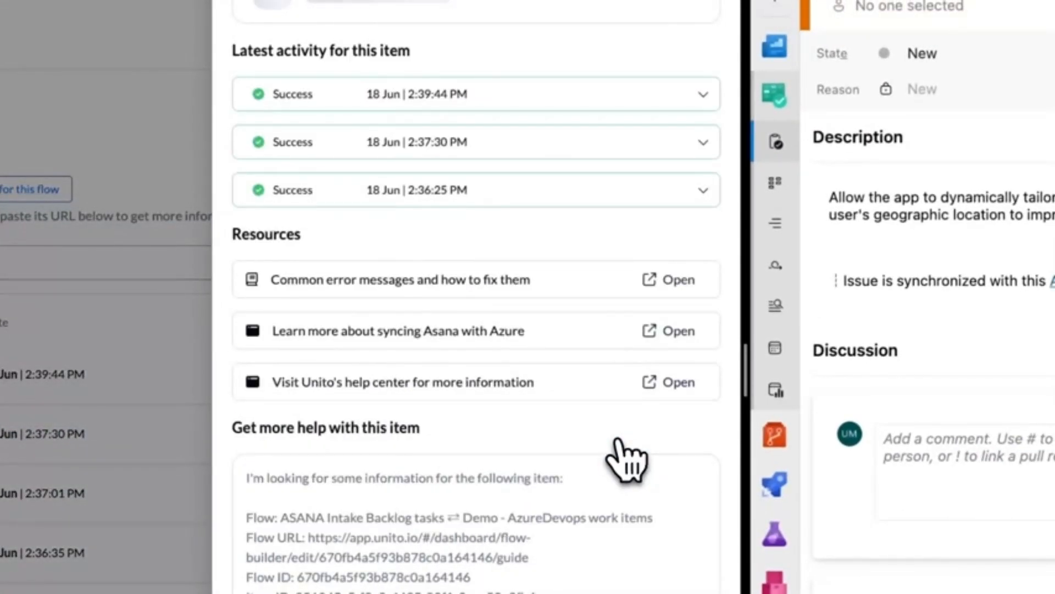
Step: Expand the item's three latest activity entries to review the synced fields, and close the details to return to the overview
{"action": "scroll", "coordinate": [527, 132], "scroll_direction": "up", "scroll_amount": 1}
{"action": "left_click", "coordinate": [518, 107]}
{"action": "left_click", "coordinate": [513, 242]}
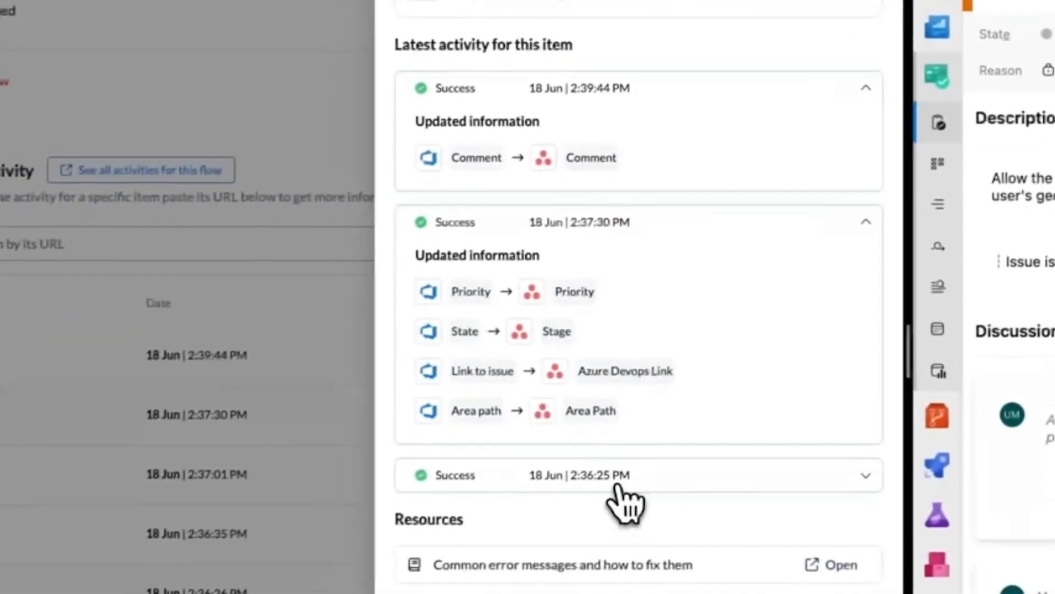
{"action": "left_click", "coordinate": [454, 503]}
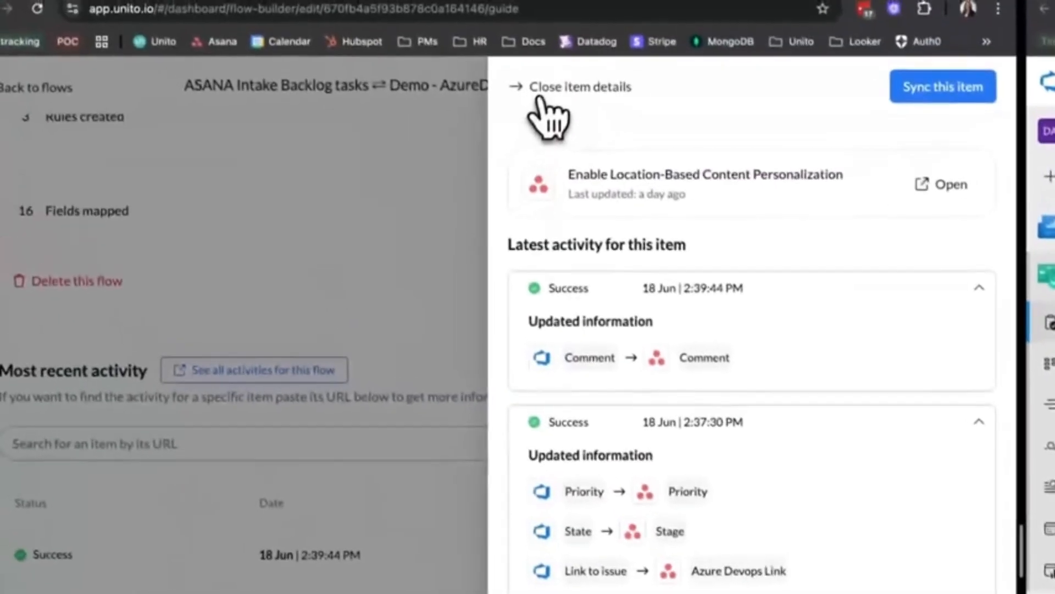
{"action": "left_click", "coordinate": [544, 90]}
{"action": "scroll", "coordinate": [533, 351], "scroll_direction": "up", "scroll_amount": 7}
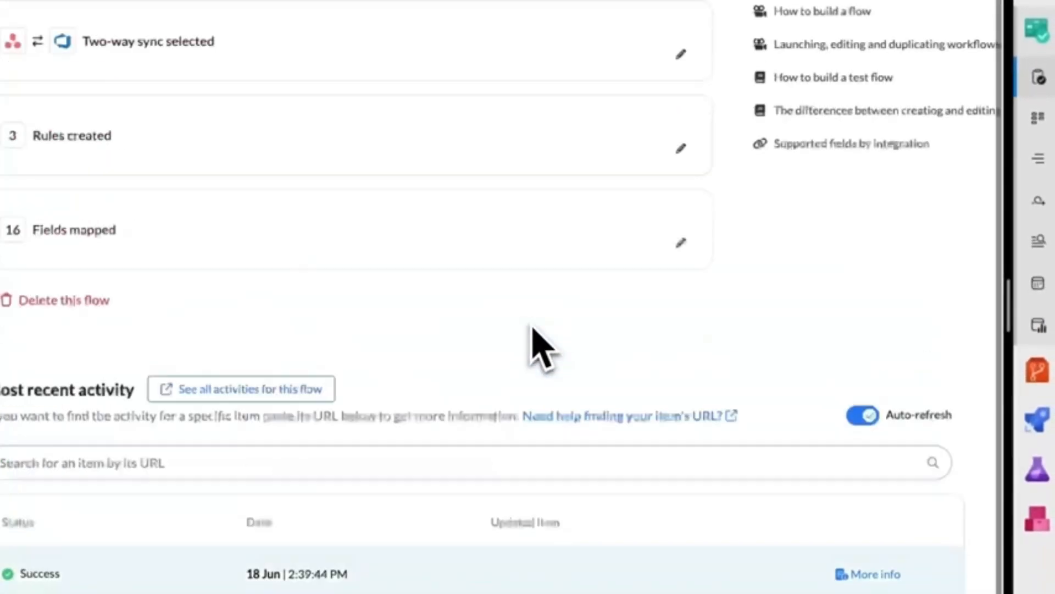